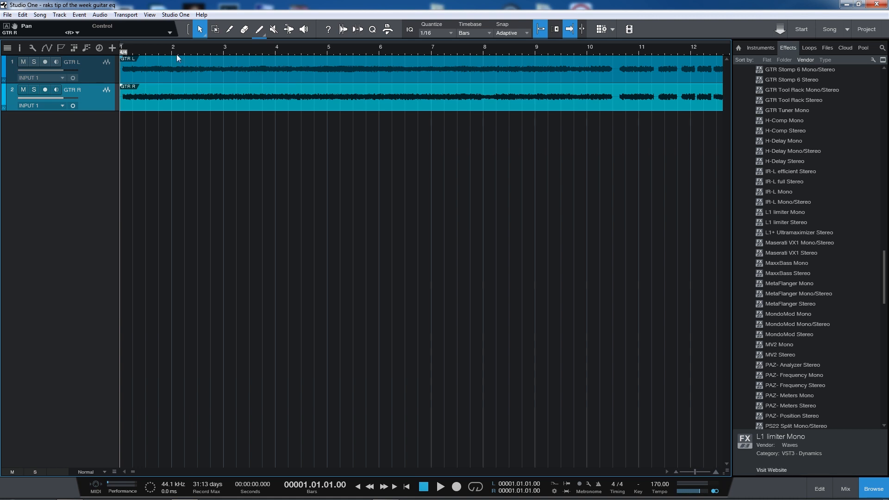
# Step: Play the two guitar tracks and zoom the timeline to frame bars 7 to 16
pyautogui.press('space')
pyautogui.moveTo(648, 46); pyautogui.dragTo(212, 38)
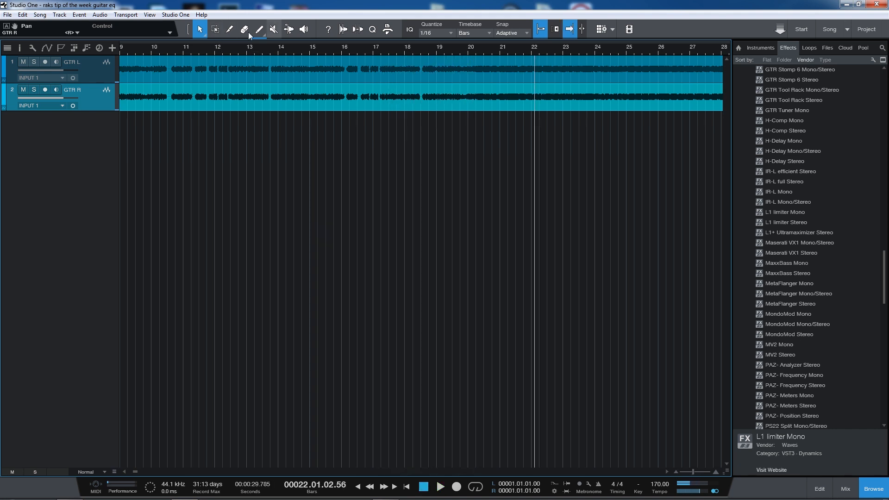
pyautogui.moveTo(356, 48); pyautogui.dragTo(464, 39)
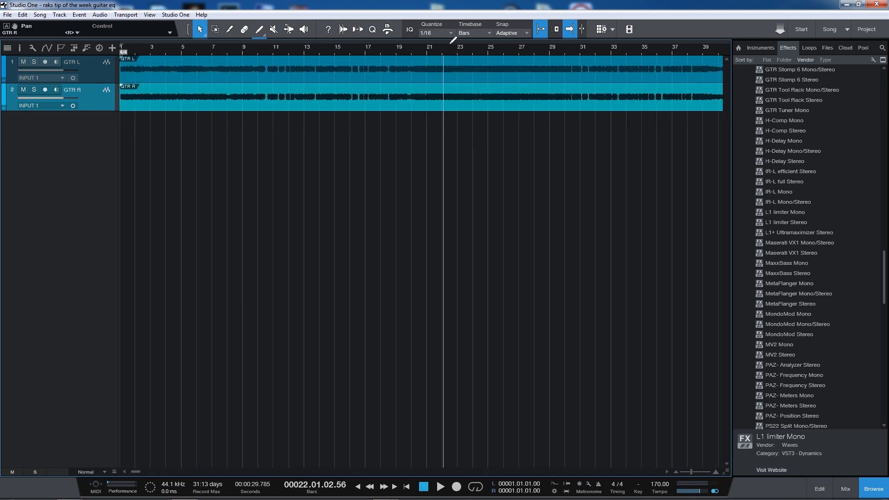
pyautogui.moveTo(262, 47); pyautogui.dragTo(341, 73)
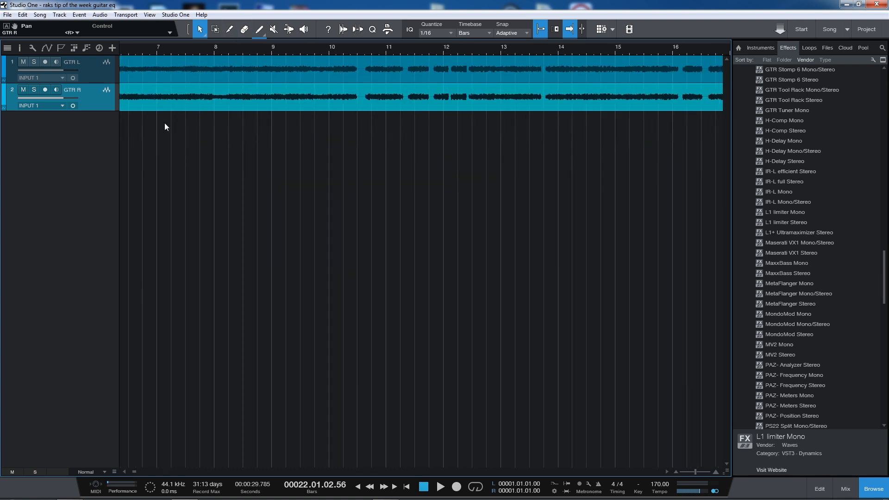
# Step: In the mixer, add a new bus channel and name it GTR
pyautogui.click(103, 74)
pyautogui.press('F3')
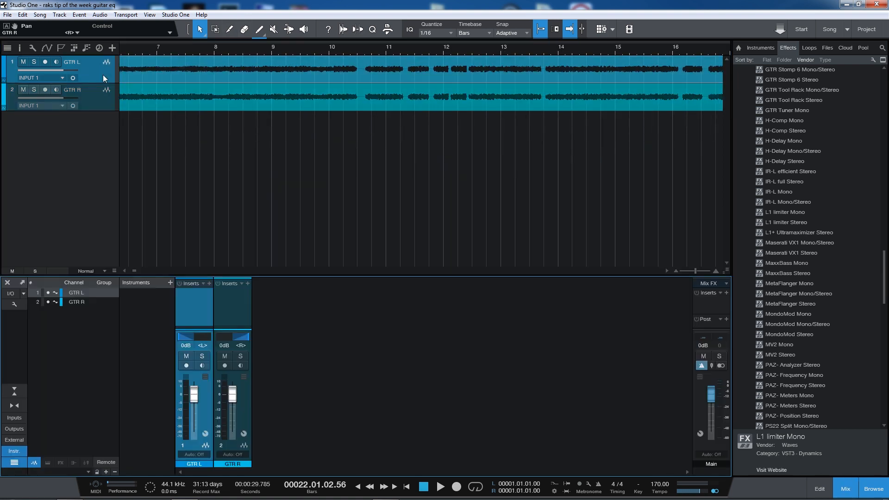
pyautogui.rightClick(245, 394)
pyautogui.click(287, 335)
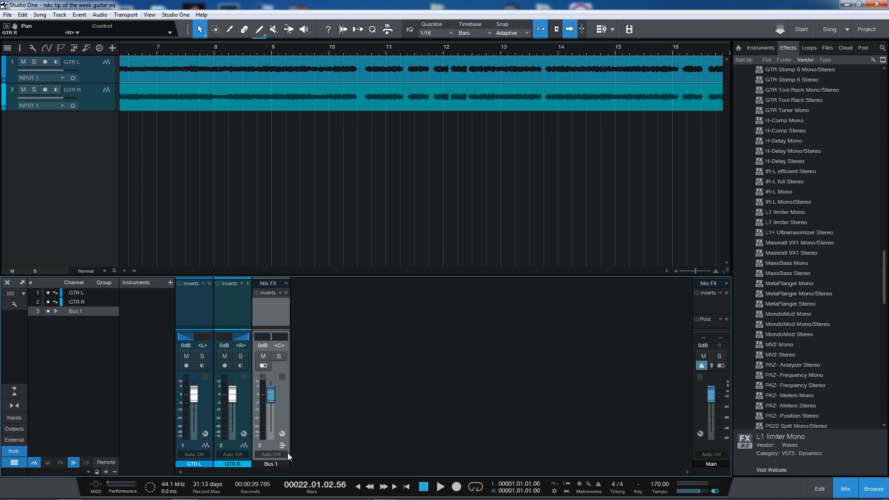
pyautogui.doubleClick(277, 466)
pyautogui.write('GTR')
pyautogui.press('Return')
# Step: Insert Pro EQ from the PreSonus effects folder onto the GTR bus
pyautogui.moveTo(885, 278); pyautogui.dragTo(884, 165)
pyautogui.doubleClick(769, 344)
pyautogui.doubleClick(772, 211)
pyautogui.scroll(5, 778, 213)
pyautogui.click(774, 265)
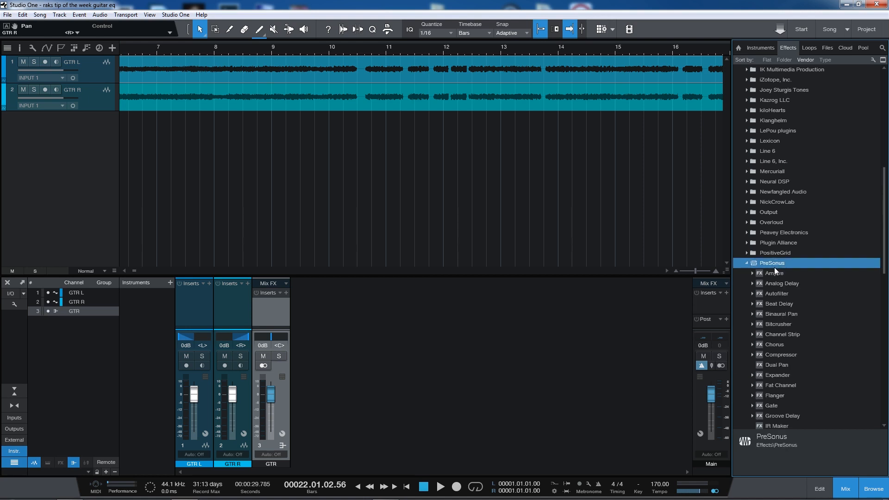
pyautogui.doubleClick(774, 265)
pyautogui.scroll(-2, 788, 335)
pyautogui.moveTo(781, 355); pyautogui.dragTo(296, 310)
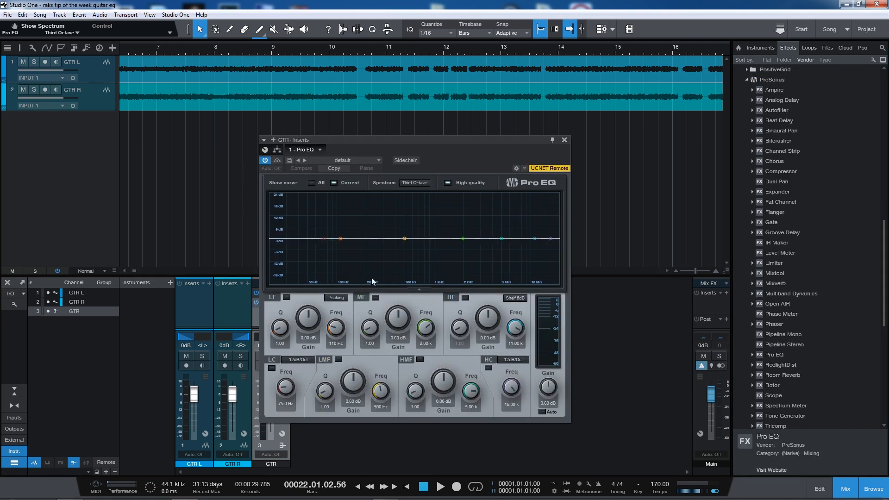
# Step: Reposition the Pro EQ window, zoom out to bars 1–33, and play from about bar 10
pyautogui.moveTo(379, 140); pyautogui.dragTo(461, 166)
pyautogui.hotkey('shift', 'f')
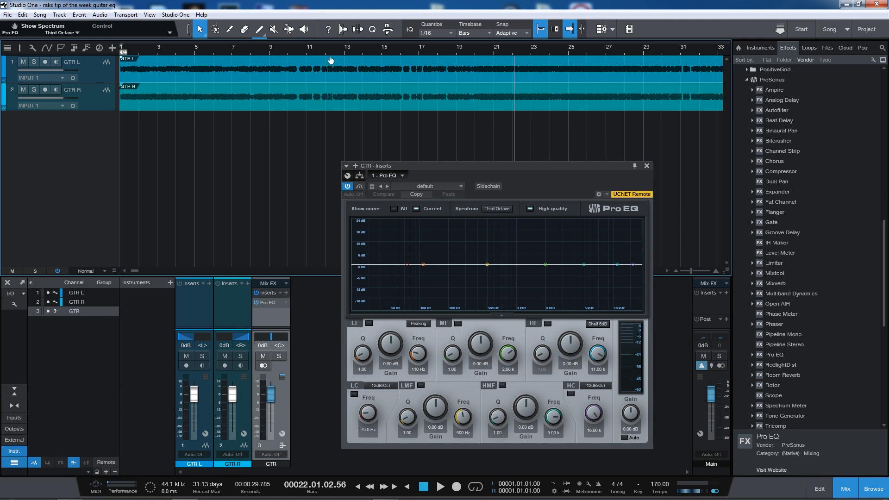
pyautogui.click(294, 48)
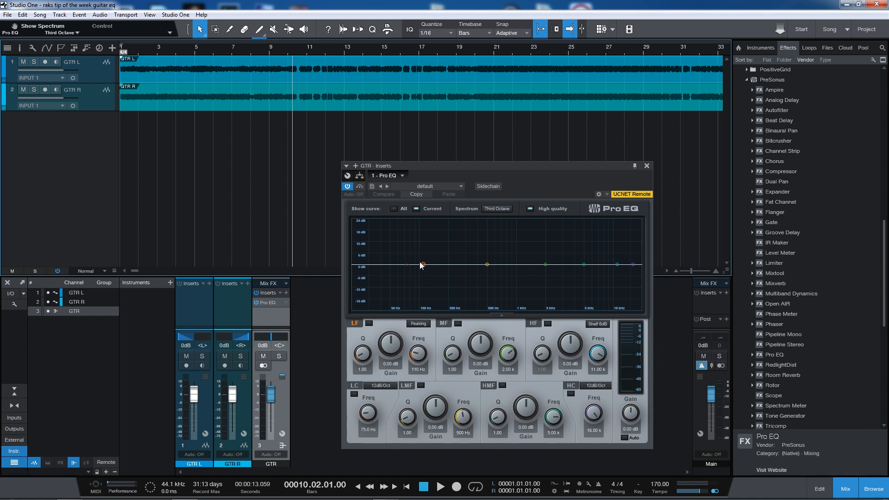
pyautogui.press('space')
# Step: Engage the Pro EQ's 12 dB/Oct low cut and raise it to roughly 128 Hz
pyautogui.moveTo(406, 265); pyautogui.dragTo(430, 279)
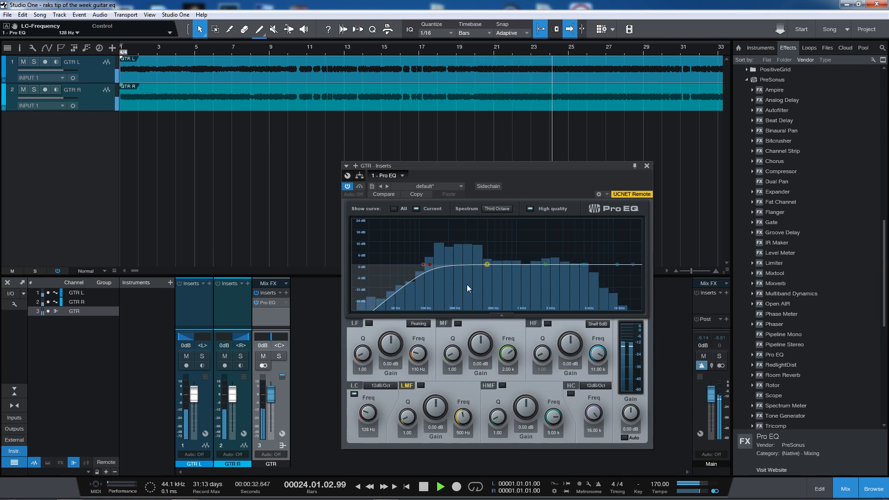
pyautogui.press('space')
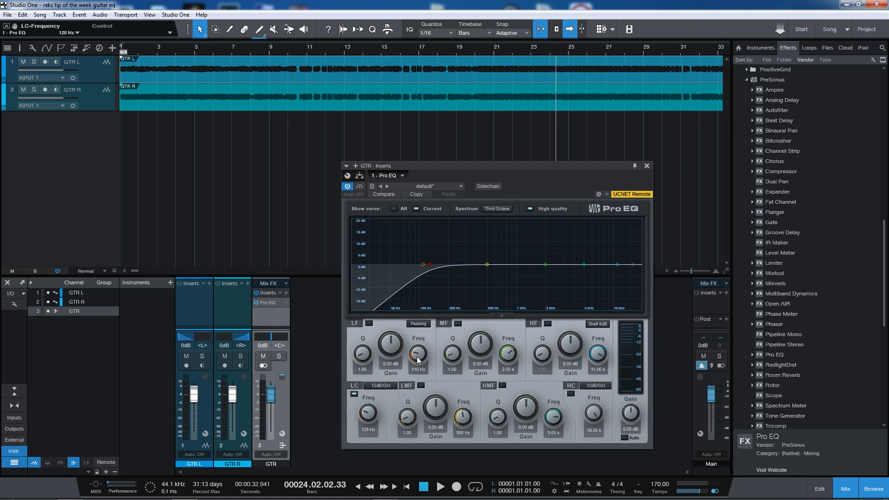
# Step: Toggle the 128 Hz low cut off and on during playback, leave it on, and park at bar 9
pyautogui.moveTo(444, 165); pyautogui.dragTo(407, 117)
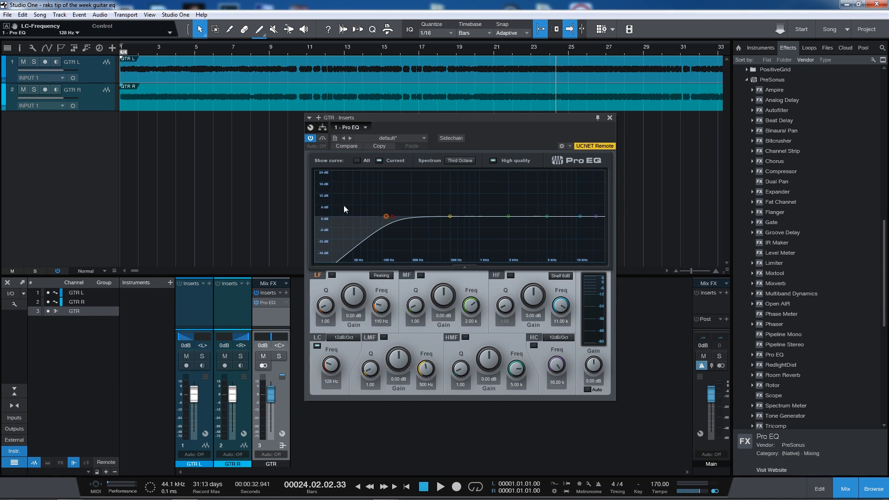
pyautogui.doubleClick(393, 217)
pyautogui.press('space')
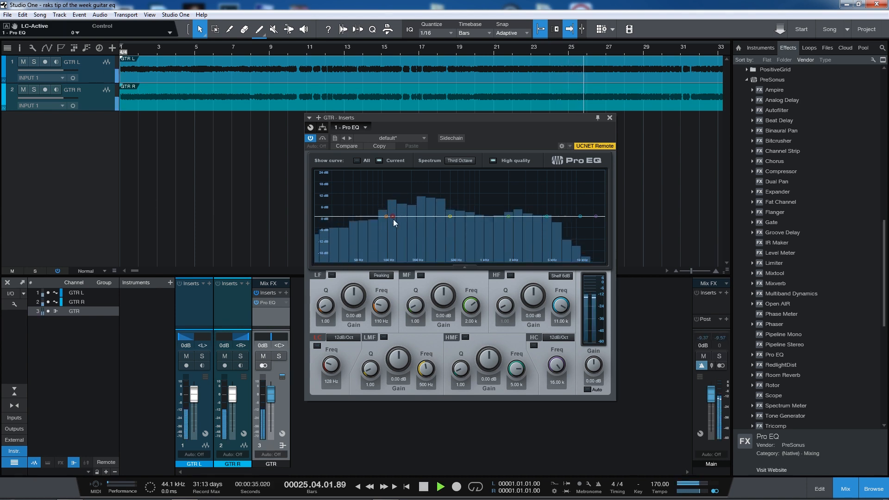
pyautogui.doubleClick(393, 219)
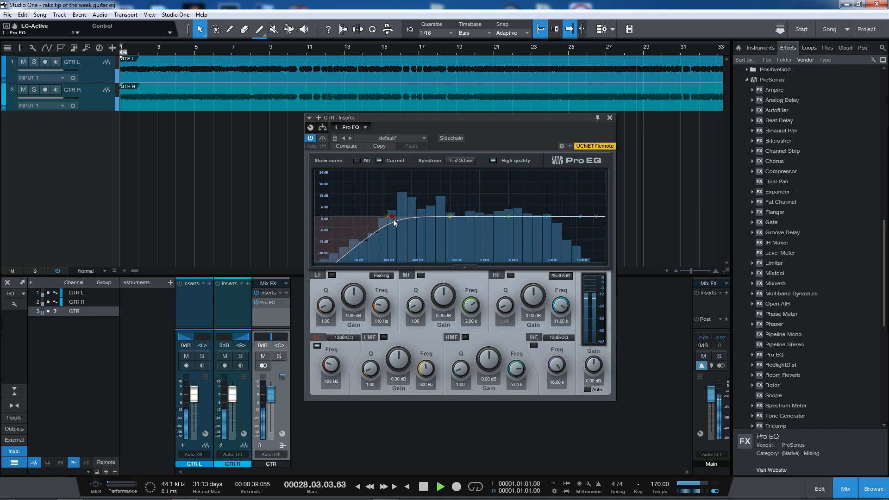
pyautogui.doubleClick(393, 219)
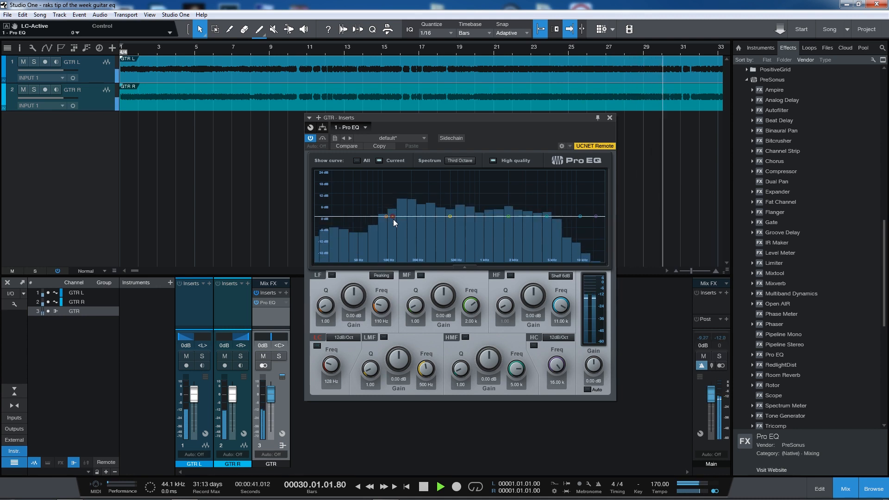
pyautogui.doubleClick(393, 219)
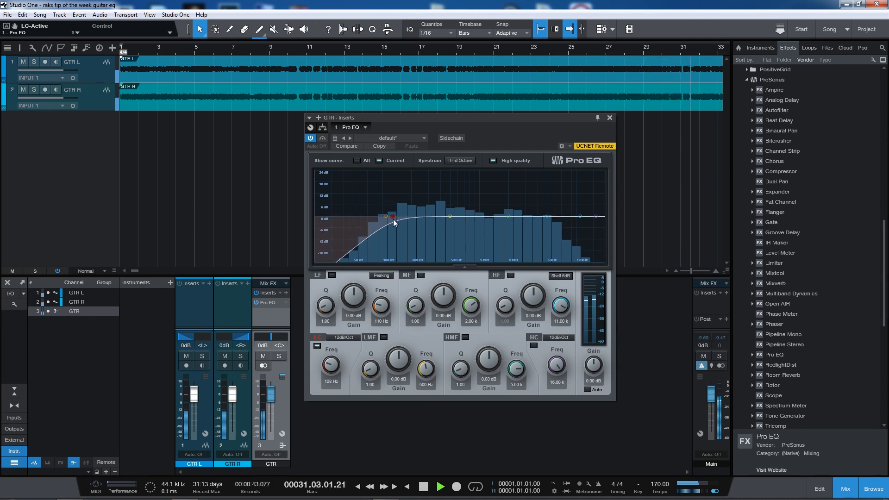
pyautogui.press('space')
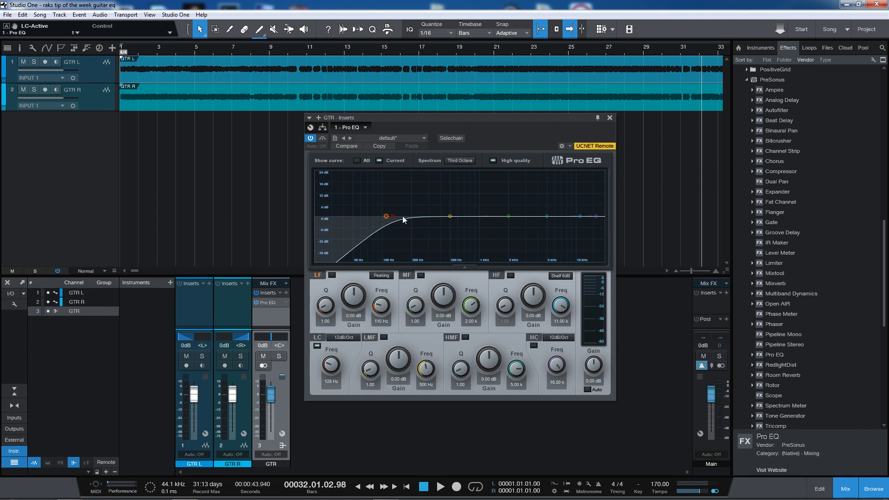
pyautogui.click(284, 47)
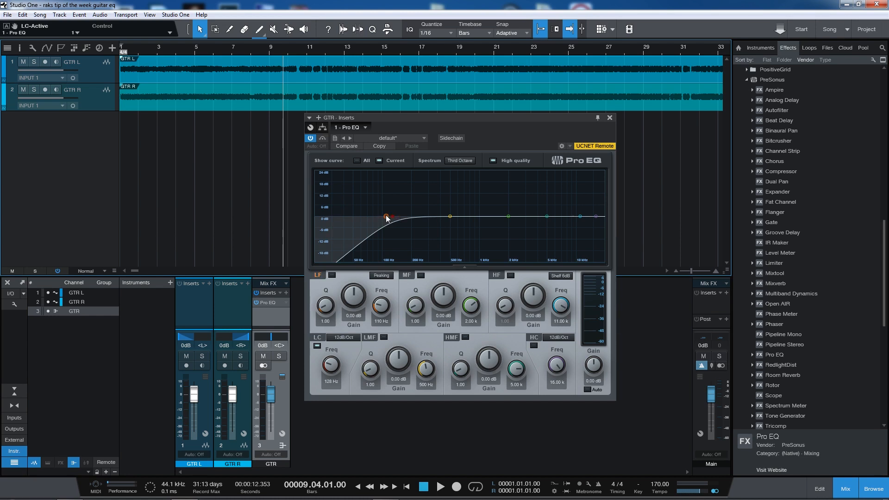
# Step: Shape the low band into a tall narrow peak and compare it on and off
pyautogui.press('space')
pyautogui.moveTo(388, 219); pyautogui.dragTo(408, 192)
pyautogui.press('space')
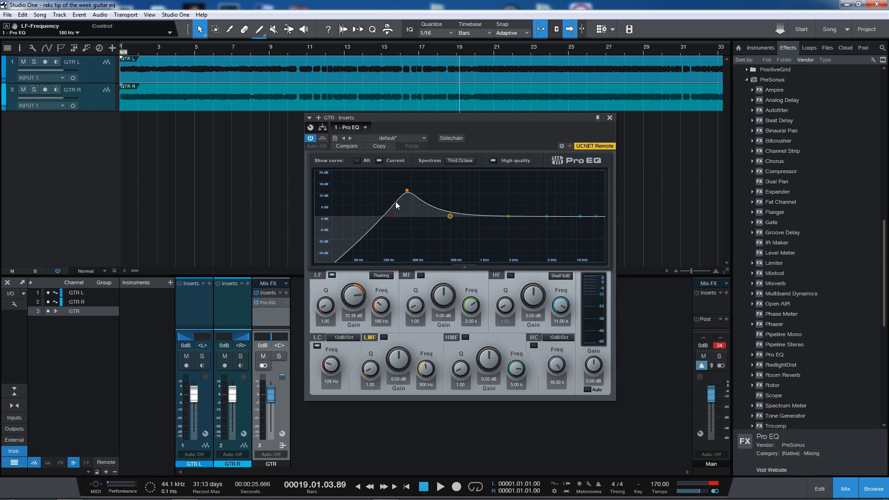
pyautogui.press('space')
pyautogui.moveTo(326, 304); pyautogui.dragTo(335, 282)
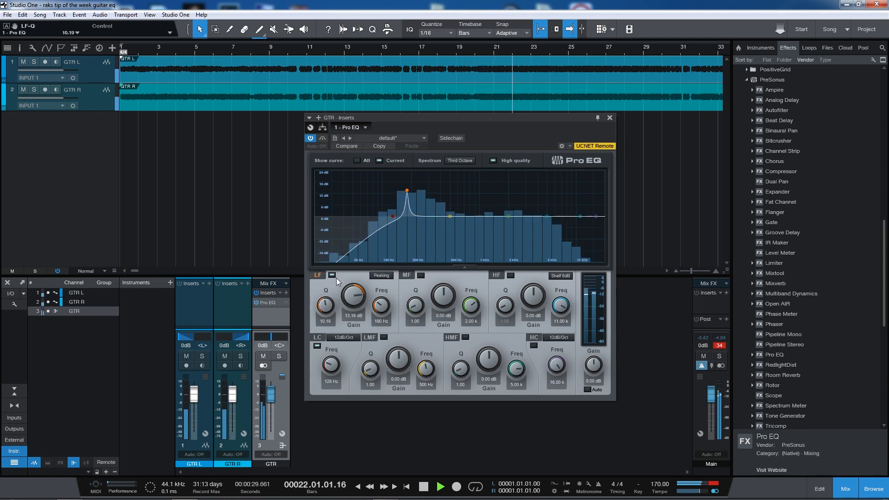
pyautogui.moveTo(325, 302); pyautogui.dragTo(325, 304)
pyautogui.click(332, 276)
pyautogui.click(331, 276)
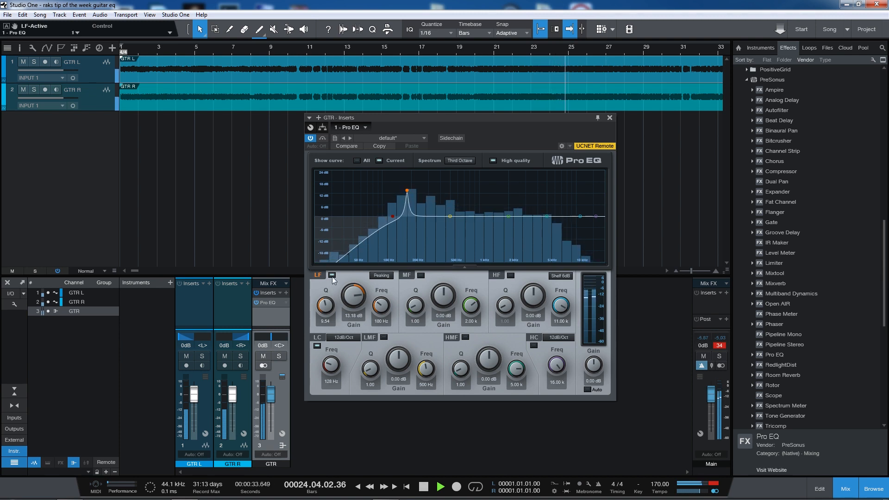
# Step: Turn the low band into a -9.86 dB cut at 180 Hz and A/B it
pyautogui.moveTo(353, 287); pyautogui.dragTo(350, 341)
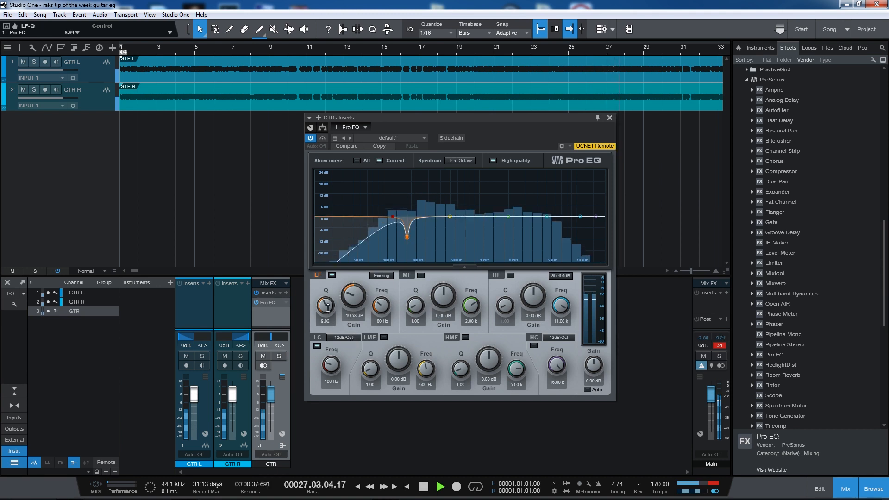
pyautogui.moveTo(328, 307); pyautogui.dragTo(352, 299)
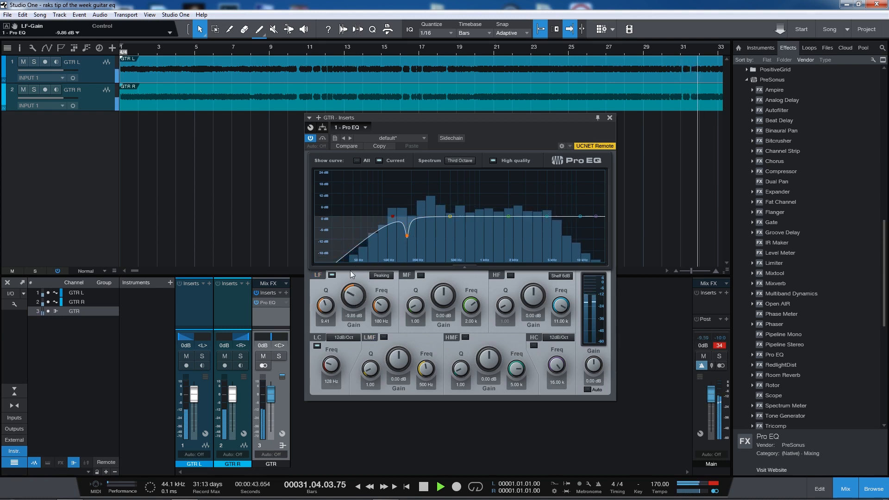
pyautogui.click(336, 276)
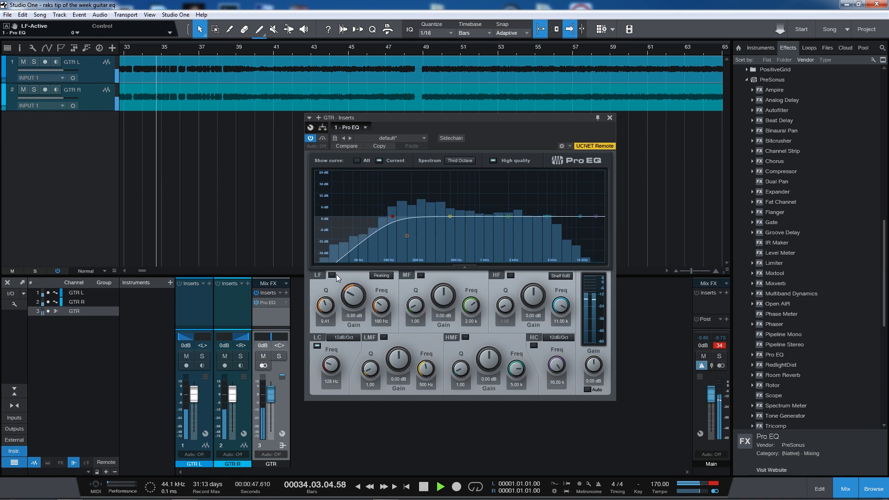
pyautogui.click(331, 275)
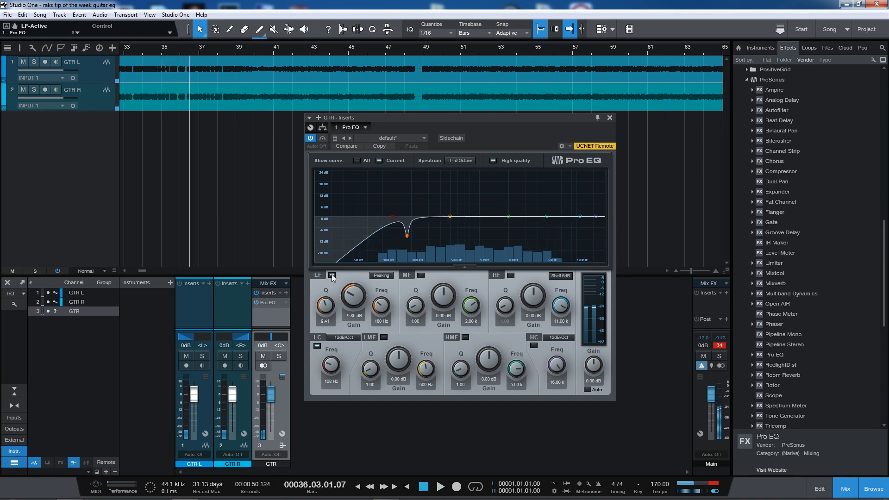
pyautogui.press('space')
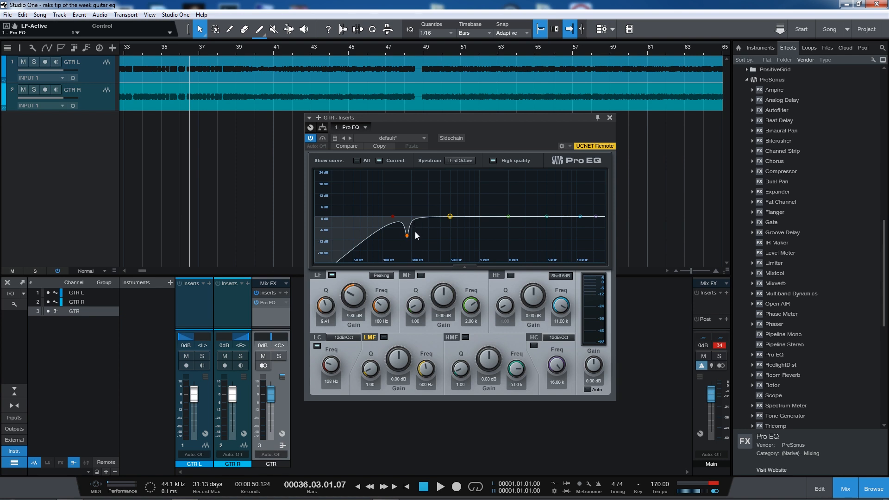
# Step: Play from bar 8 and bypass the Pro EQ twice, leaving it enabled
pyautogui.moveTo(192, 52); pyautogui.dragTo(388, 25)
pyautogui.moveTo(144, 50); pyautogui.dragTo(296, 78)
pyautogui.press('space')
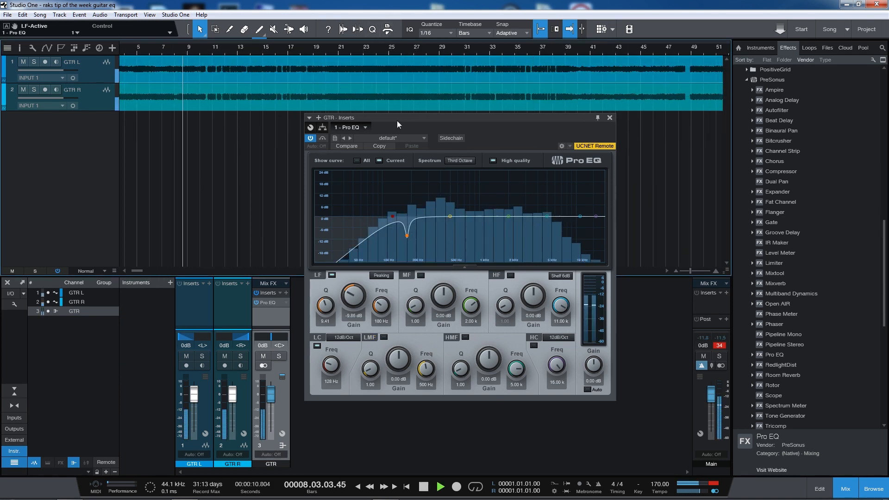
pyautogui.click(313, 139)
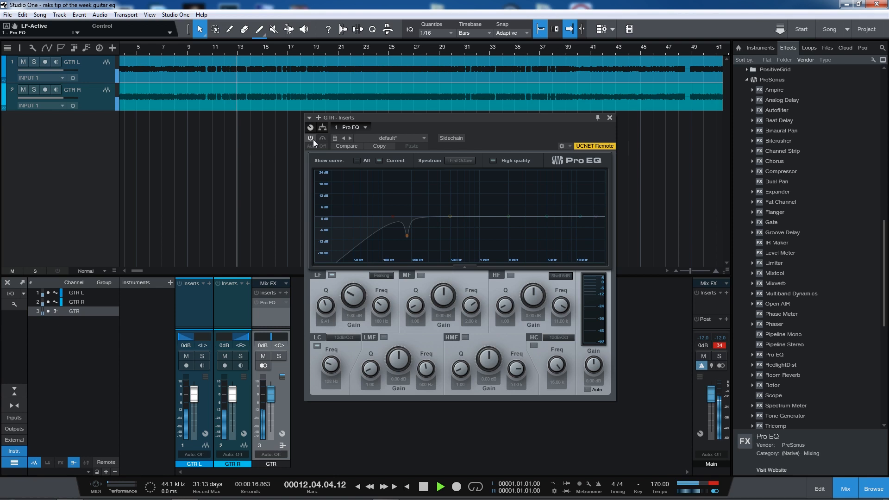
pyautogui.click(313, 140)
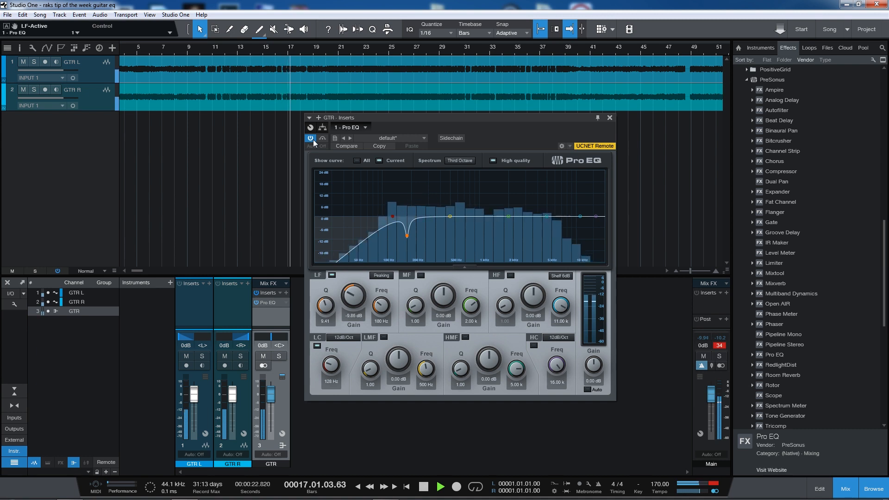
pyautogui.click(313, 139)
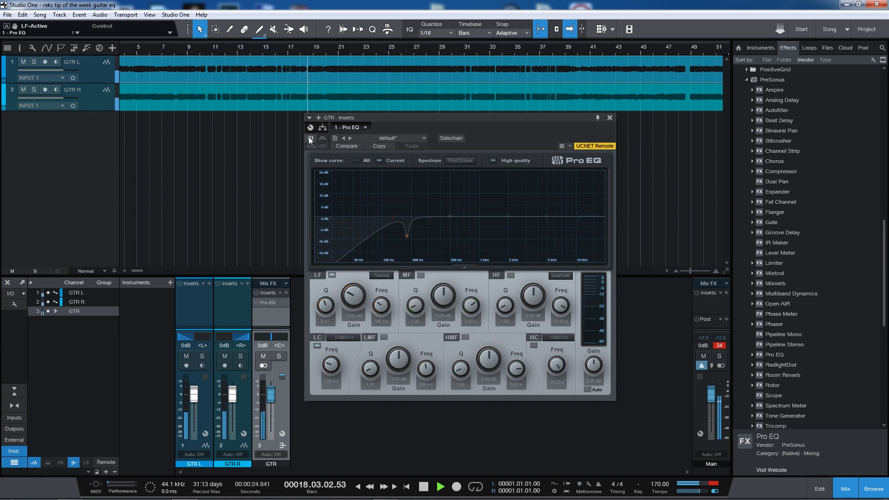
pyautogui.click(308, 137)
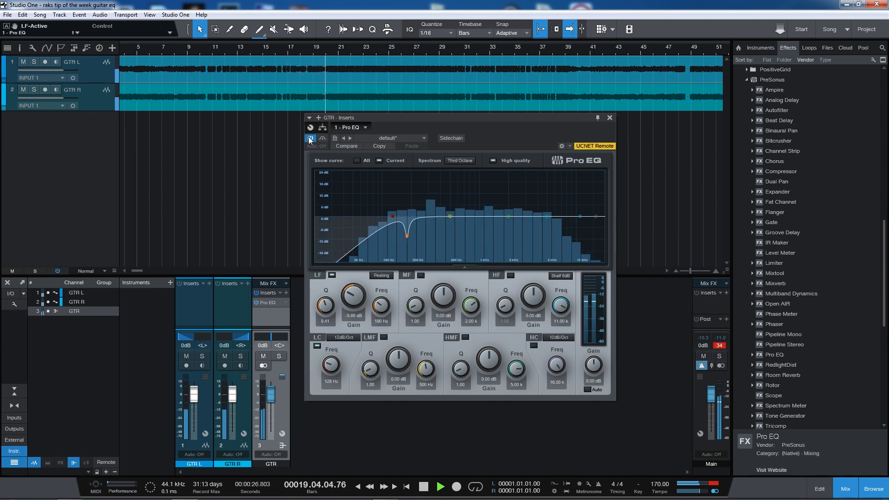
pyautogui.press('space')
pyautogui.click(449, 217)
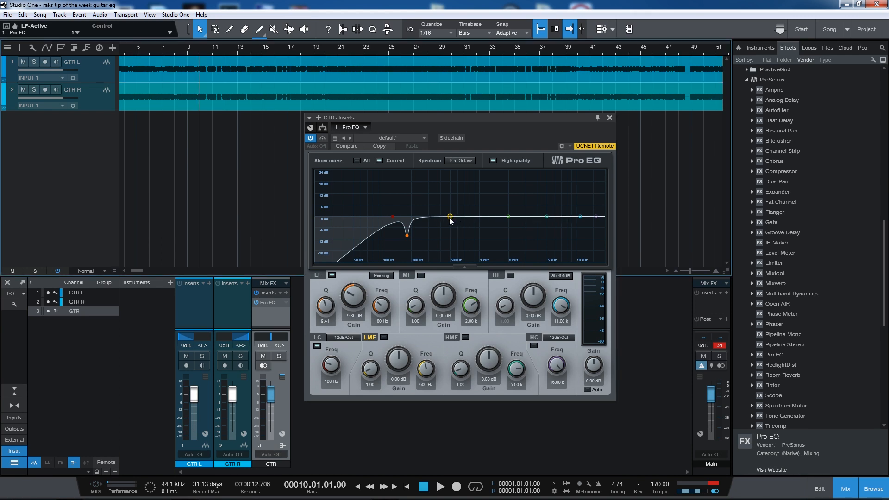
# Step: Set the LMF band to a narrow -5.64 dB cut at 232 Hz, Q 9.02
pyautogui.press('space')
pyautogui.moveTo(449, 218); pyautogui.dragTo(423, 180)
pyautogui.moveTo(369, 370); pyautogui.dragTo(368, 353)
pyautogui.moveTo(423, 179); pyautogui.dragTo(418, 184)
pyautogui.moveTo(402, 362); pyautogui.dragTo(407, 404)
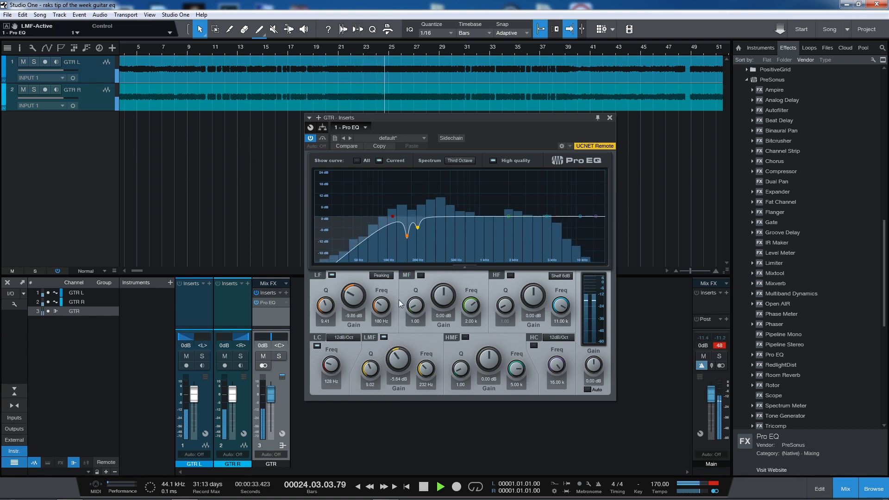
# Step: Set the MF band to a -6.30 dB cut at 349 Hz, Q 7.47, and A/B against bypass
pyautogui.moveTo(508, 216); pyautogui.dragTo(436, 188)
pyautogui.moveTo(416, 306); pyautogui.dragTo(446, 338)
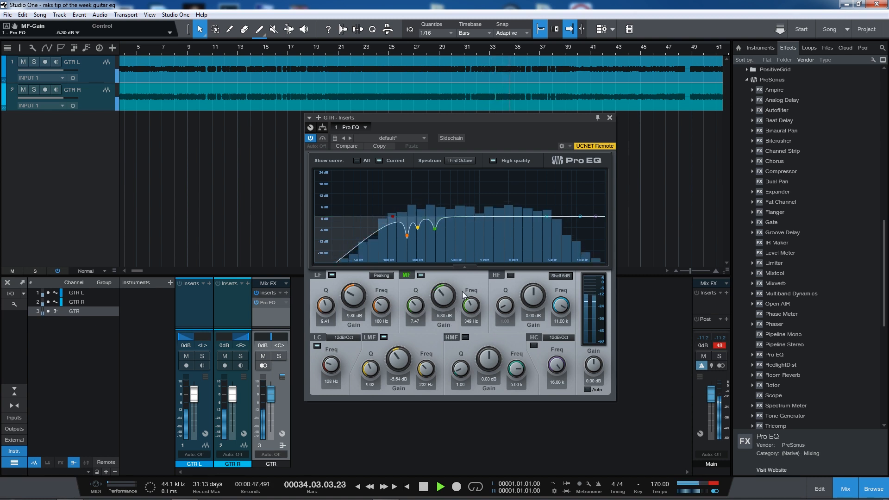
pyautogui.click(309, 139)
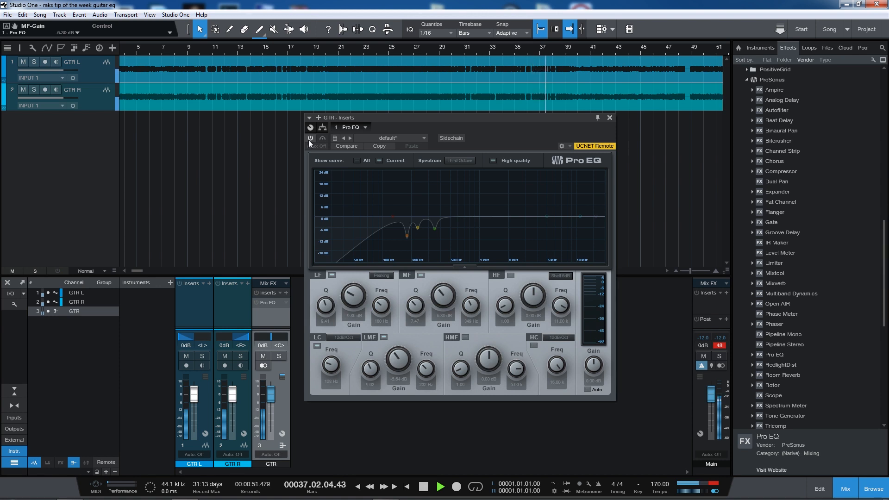
pyautogui.click(309, 140)
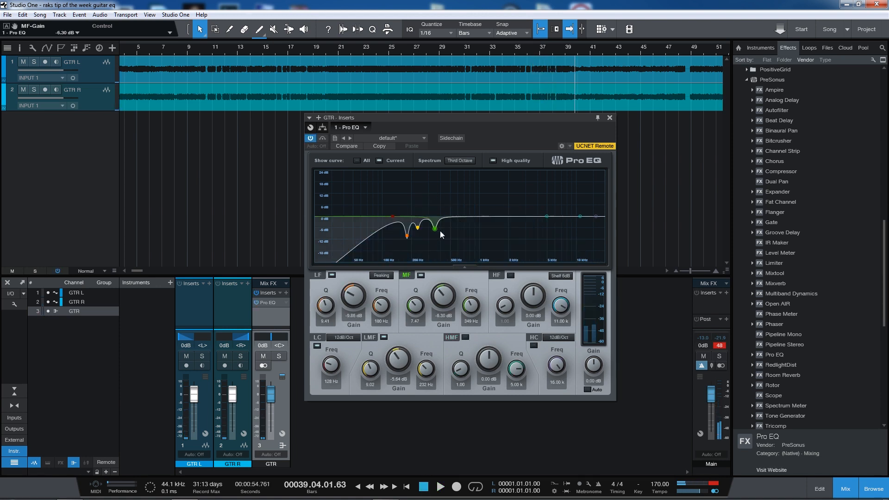
pyautogui.click(418, 229)
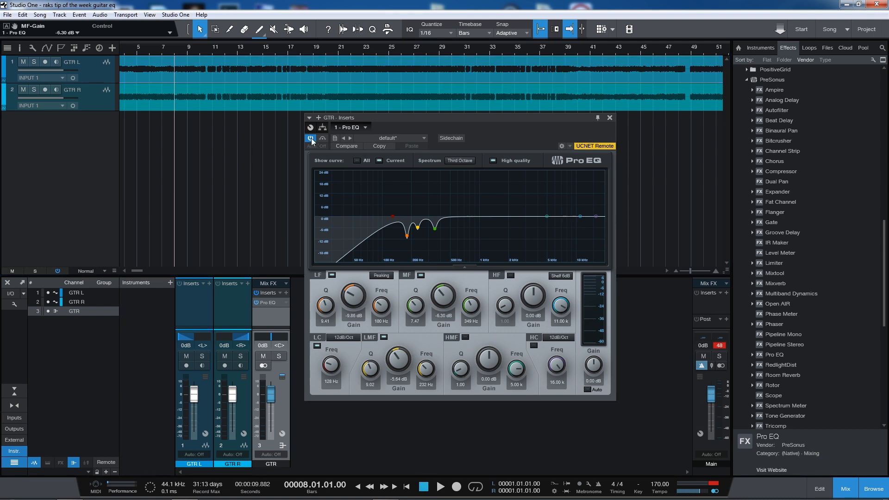
# Step: A/B the tuned Pro EQ against bypass three times, keep it on, and reposition its window
pyautogui.click(310, 138)
pyautogui.press('space')
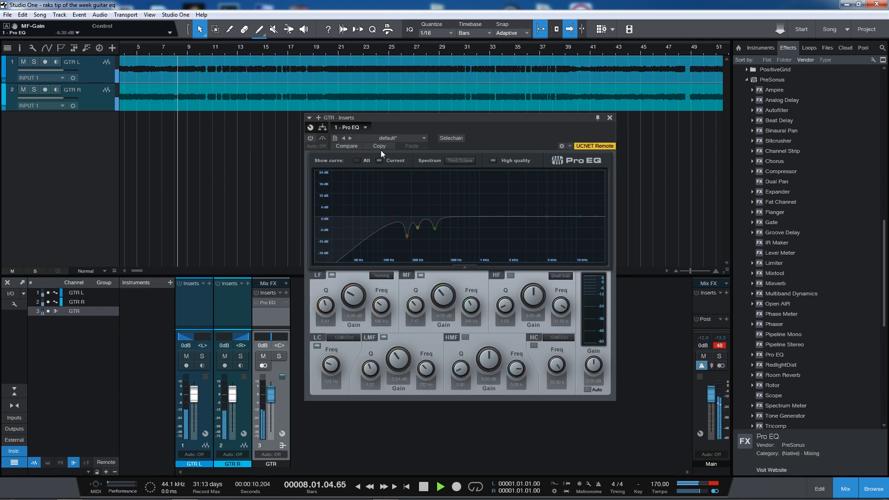
pyautogui.click(310, 139)
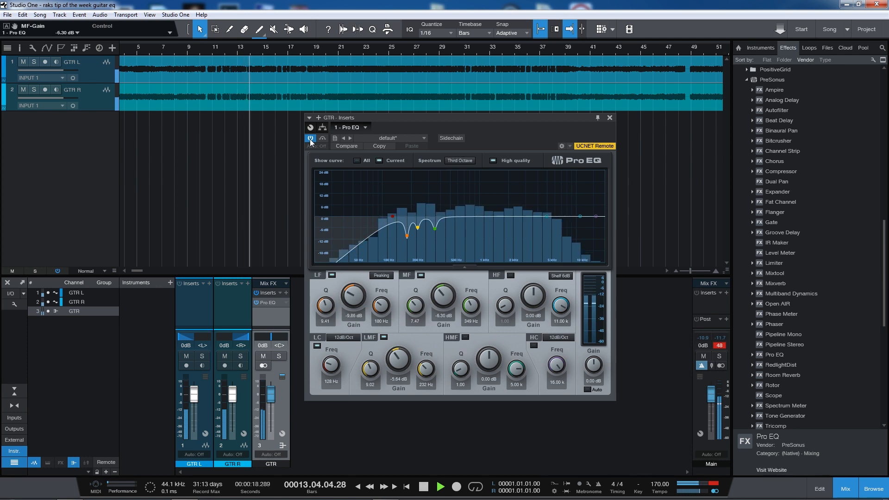
pyautogui.click(311, 139)
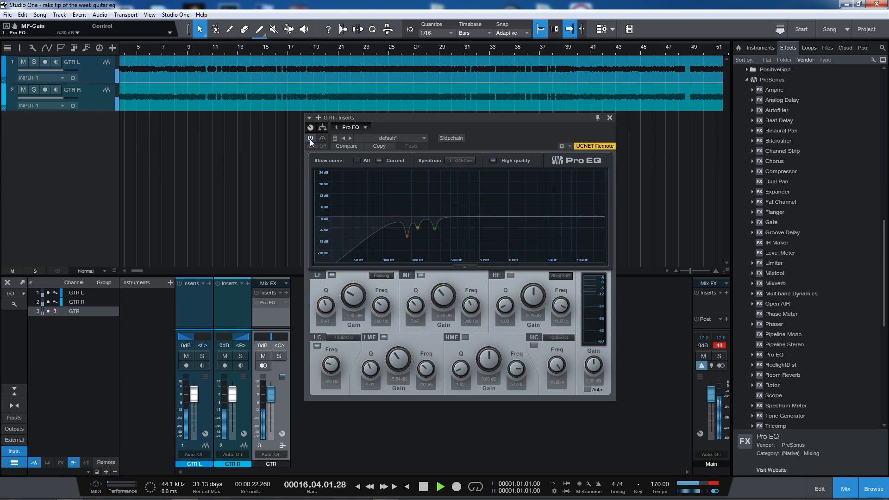
pyautogui.click(311, 139)
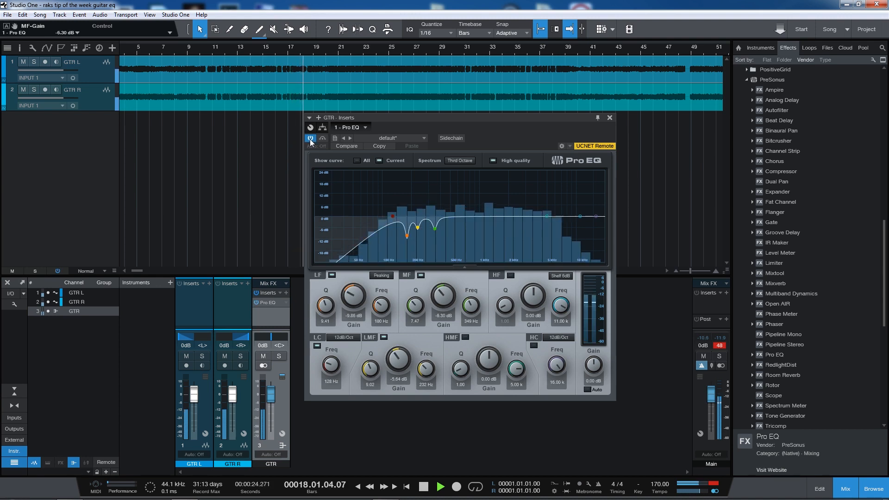
pyautogui.click(310, 139)
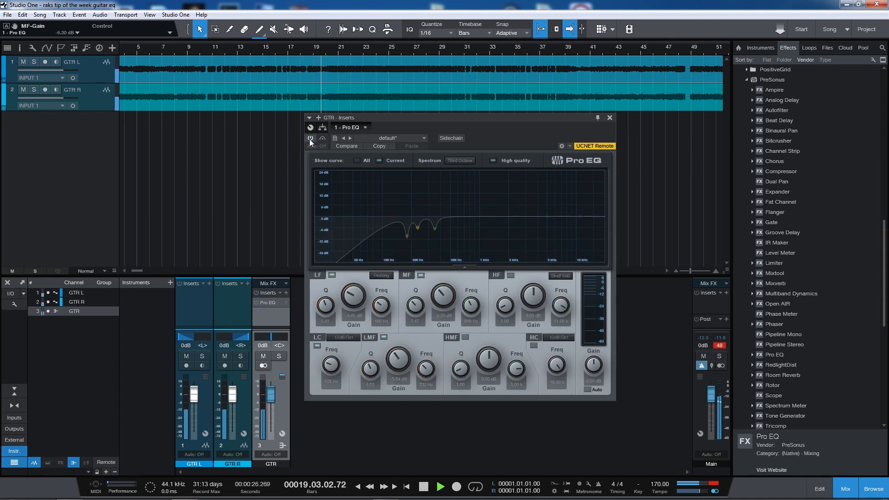
pyautogui.click(311, 139)
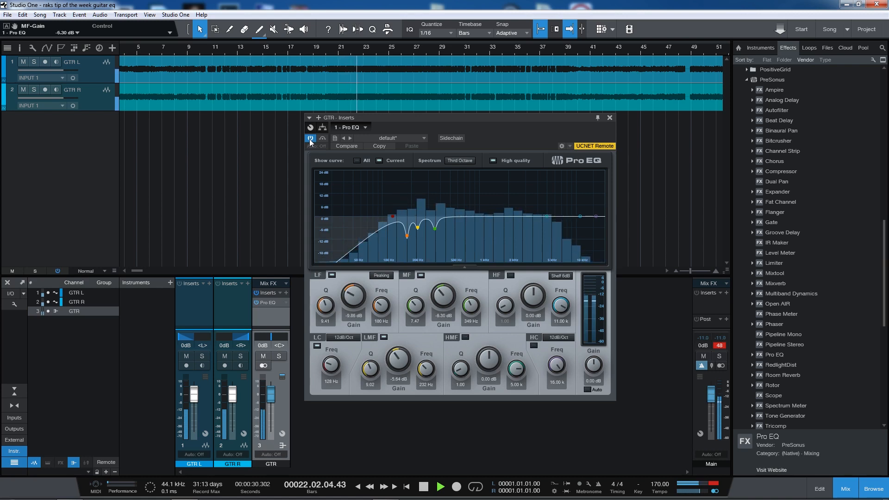
pyautogui.press('space')
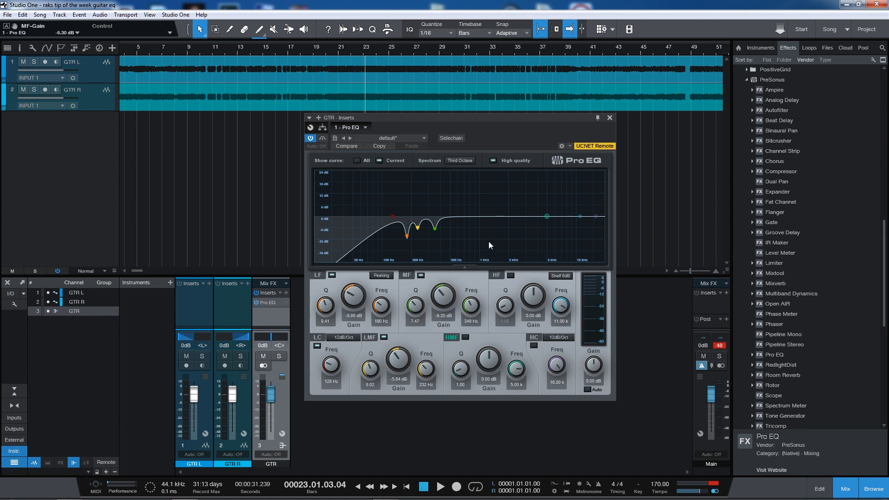
pyautogui.moveTo(562, 216); pyautogui.dragTo(497, 187)
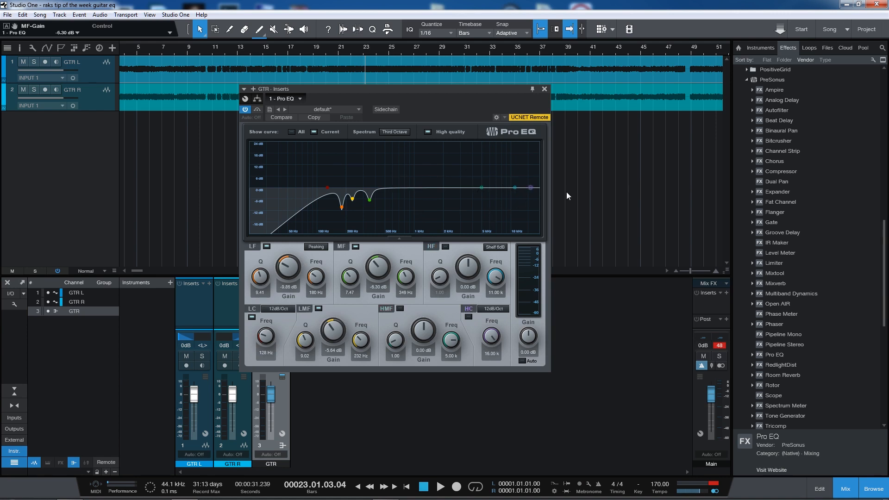
pyautogui.moveTo(495, 91); pyautogui.dragTo(524, 152)
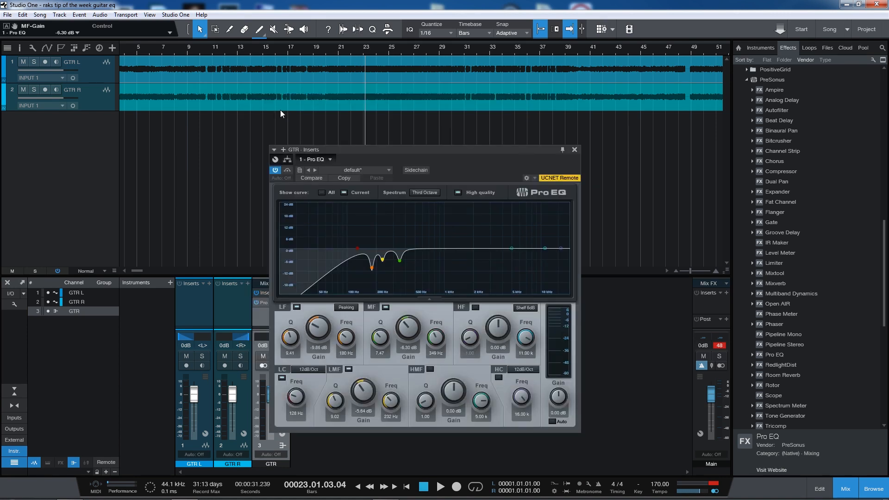
# Step: From bar 9, sweep a narrow HMF boost down to about 508 Hz to find the resonance
pyautogui.click(190, 46)
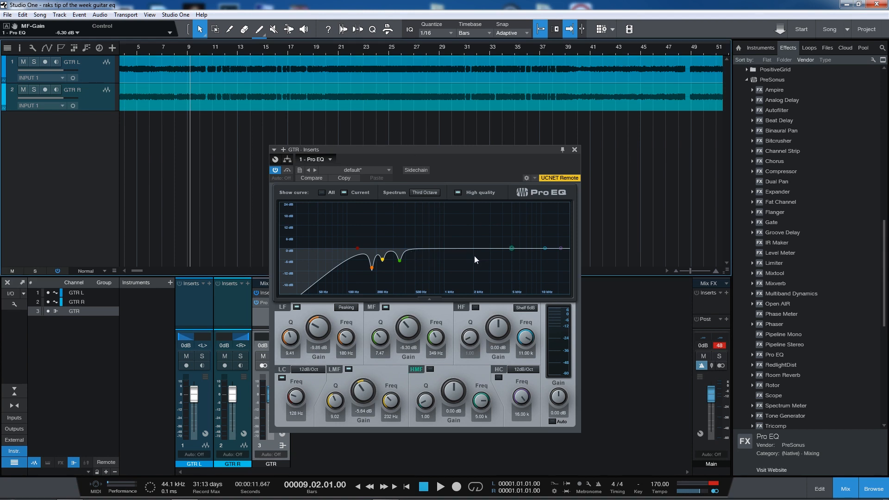
pyautogui.press('space')
pyautogui.moveTo(512, 248); pyautogui.dragTo(421, 210)
pyautogui.moveTo(426, 401); pyautogui.dragTo(429, 371)
pyautogui.moveTo(420, 210); pyautogui.dragTo(418, 211)
pyautogui.press('space')
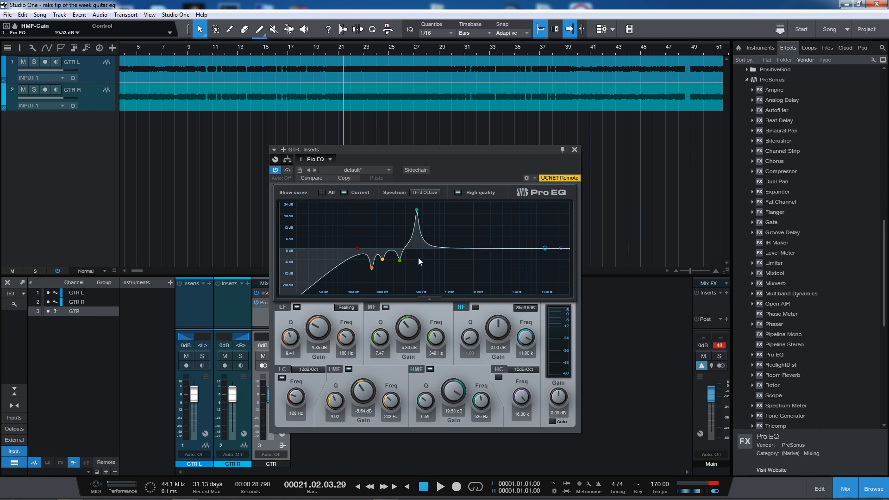
# Step: Replay from bar 10 and flip the HMF boost into a cut
pyautogui.click(202, 51)
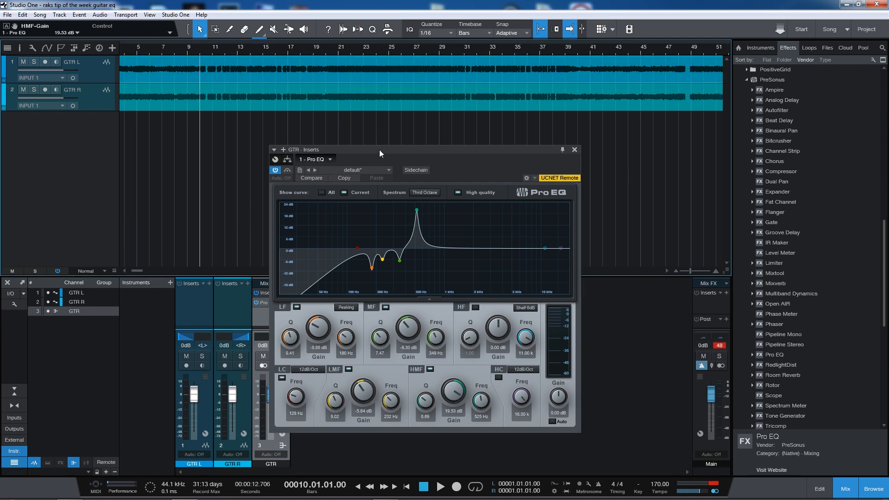
pyautogui.press('space')
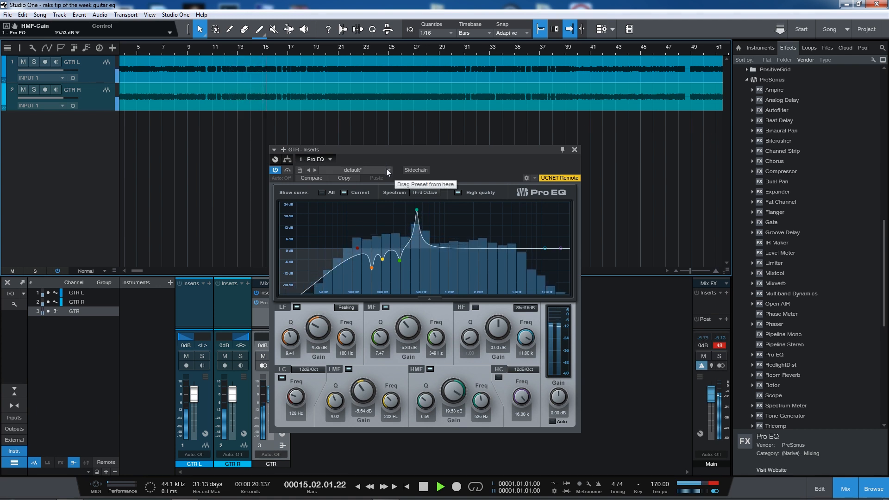
pyautogui.press('space')
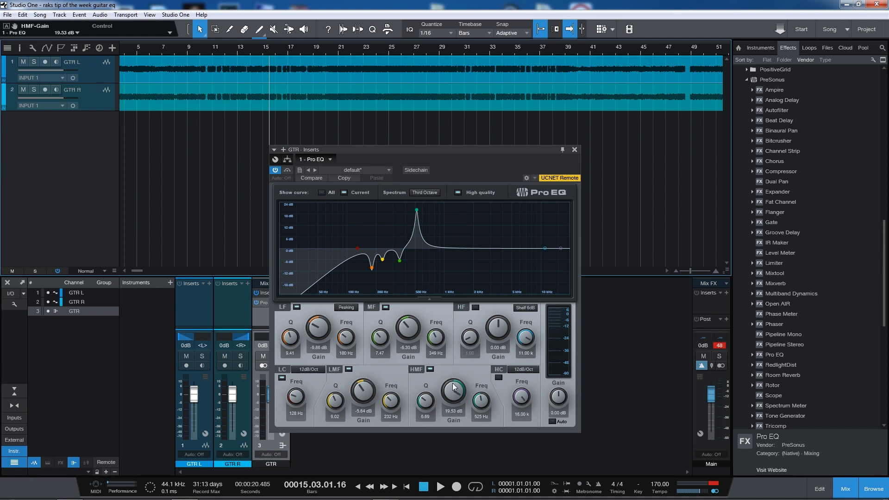
pyautogui.press('space')
pyautogui.moveTo(454, 388)
pyautogui.mouseDown()
pyautogui.moveTo(449, 433)
pyautogui.moveTo(431, 383)
pyautogui.moveTo(456, 382)
pyautogui.moveTo(455, 403)
pyautogui.moveTo(457, 383)
pyautogui.mouseUp()
pyautogui.press('space')
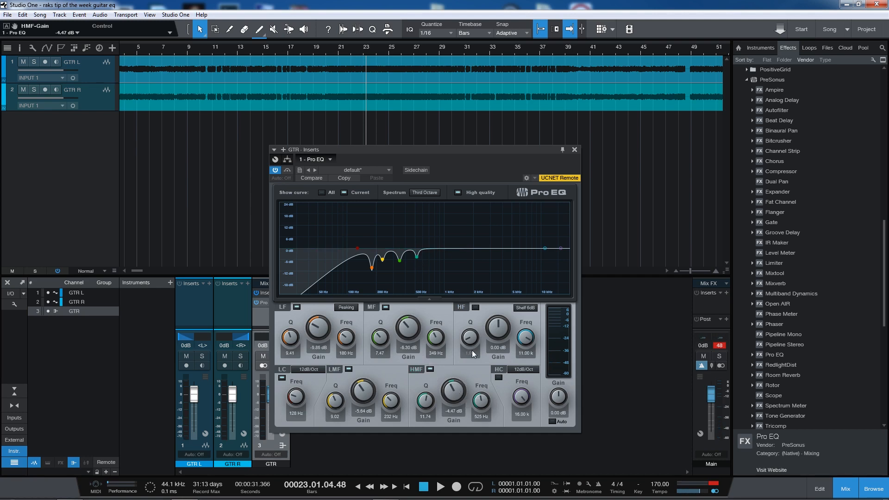
# Step: Compare the HMF cut on and off from bar 9, refining it to about -6.15 dB at 525 Hz
pyautogui.click(193, 52)
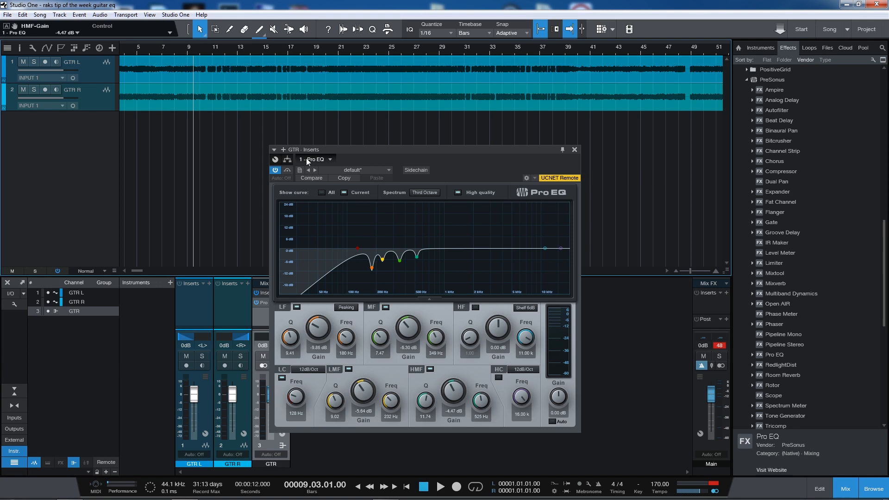
pyautogui.press('space')
pyautogui.click(431, 370)
pyautogui.click(434, 371)
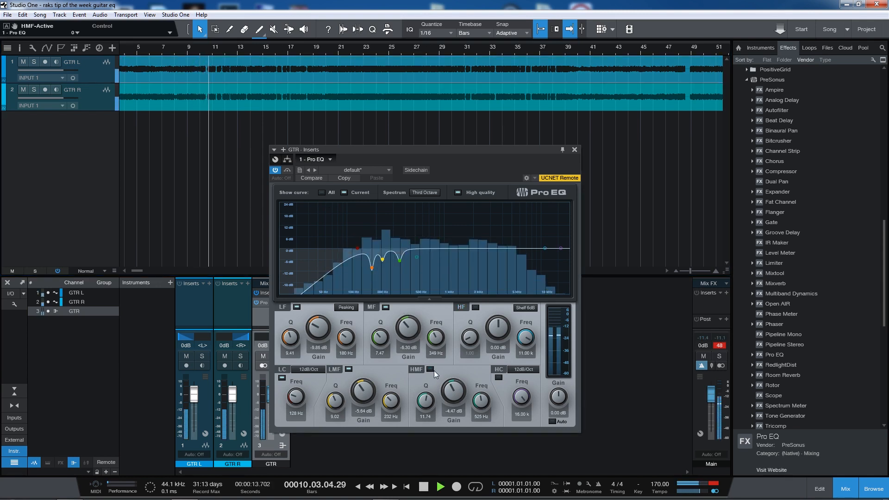
pyautogui.moveTo(425, 404); pyautogui.dragTo(425, 402)
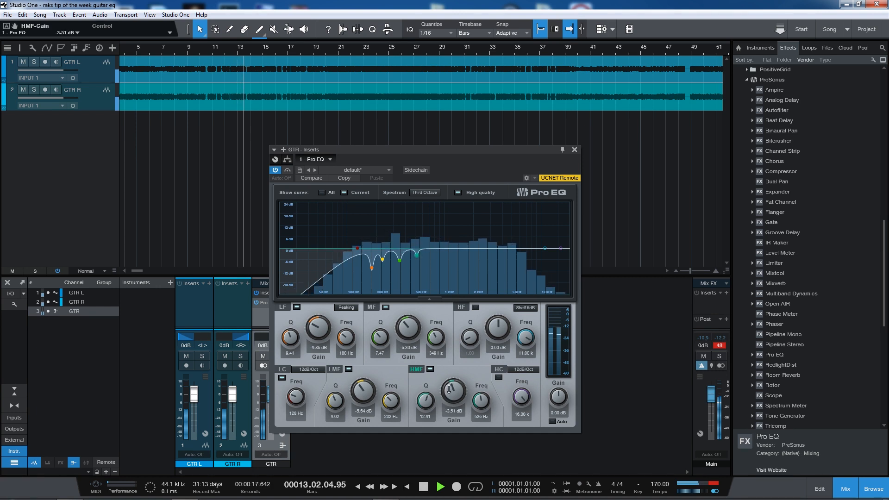
pyautogui.moveTo(453, 393)
pyautogui.mouseDown()
pyautogui.moveTo(446, 424)
pyautogui.moveTo(450, 393)
pyautogui.mouseUp()
pyautogui.press('space')
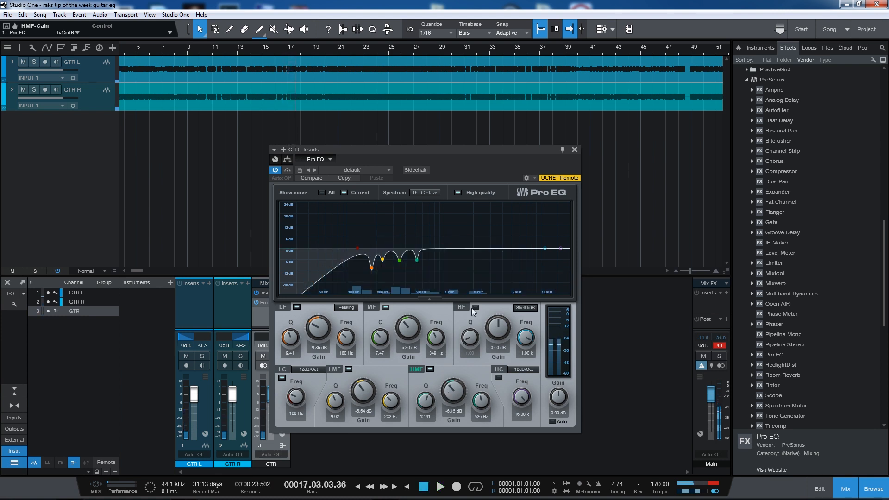
# Step: Make the HF band a Peaking filter and sweep a narrow boost around 722–880 Hz
pyautogui.click(518, 310)
pyautogui.click(538, 313)
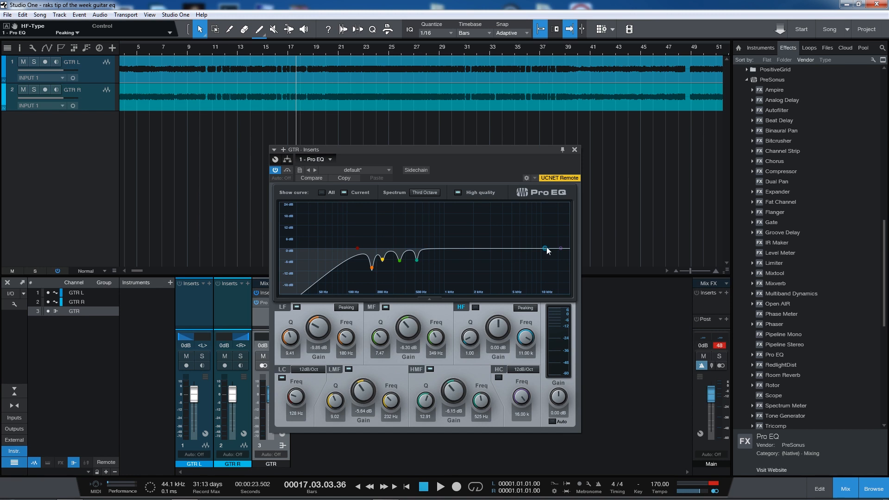
pyautogui.press('space')
pyautogui.moveTo(545, 249); pyautogui.dragTo(437, 213)
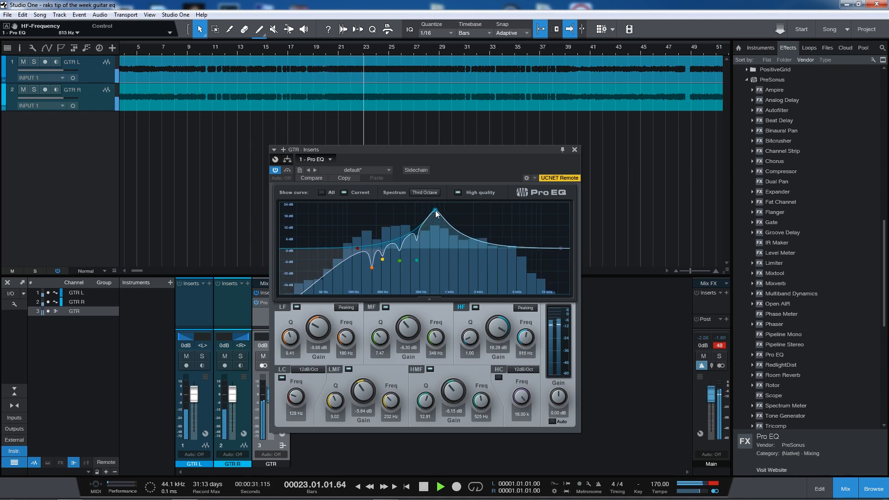
pyautogui.moveTo(469, 345); pyautogui.dragTo(469, 315)
pyautogui.moveTo(436, 210)
pyautogui.mouseDown()
pyautogui.moveTo(447, 209)
pyautogui.moveTo(433, 211)
pyautogui.mouseUp()
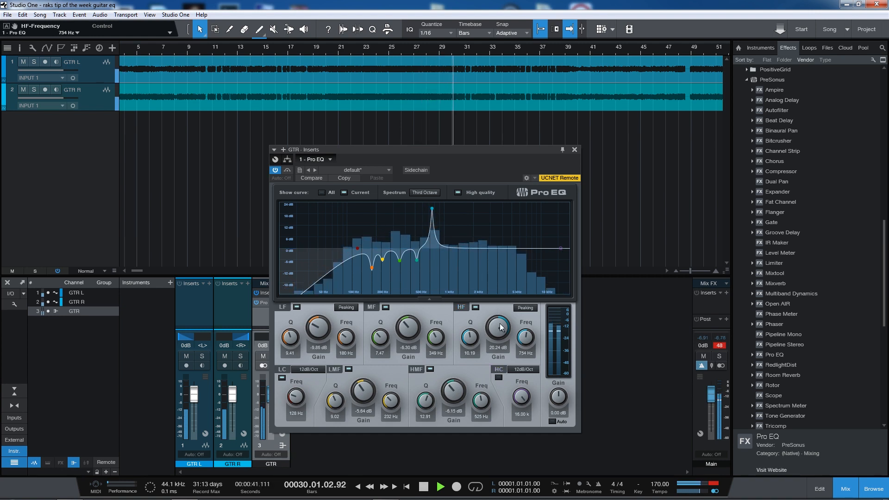
pyautogui.press('space')
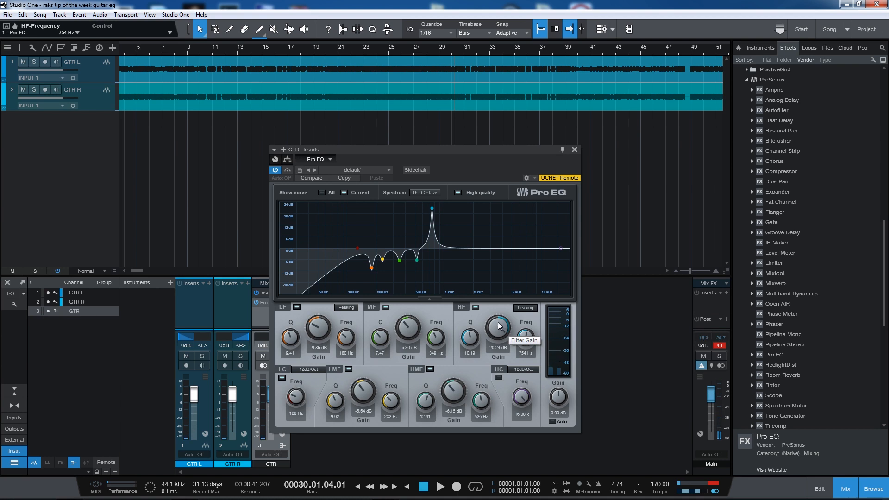
# Step: Turn the HF band into a narrow -5.20 dB cut at 754 Hz, replaying from bar 10
pyautogui.moveTo(501, 322)
pyautogui.mouseDown()
pyautogui.moveTo(496, 361)
pyautogui.moveTo(498, 332)
pyautogui.mouseUp()
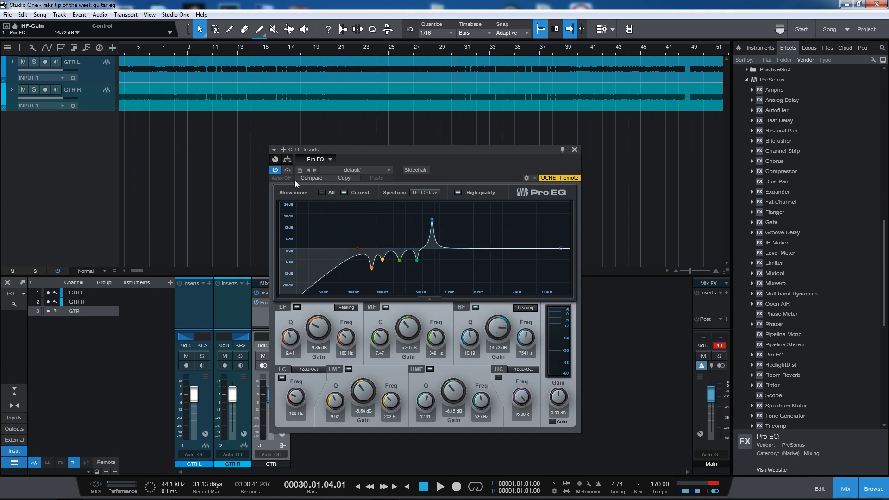
pyautogui.click(206, 51)
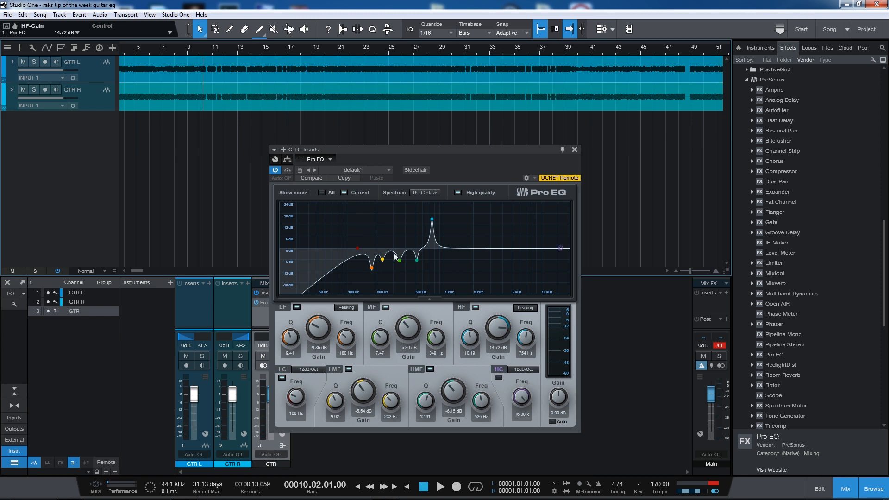
pyautogui.press('space')
pyautogui.moveTo(503, 330); pyautogui.dragTo(517, 378)
pyautogui.moveTo(476, 338); pyautogui.dragTo(499, 322)
pyautogui.press('space')
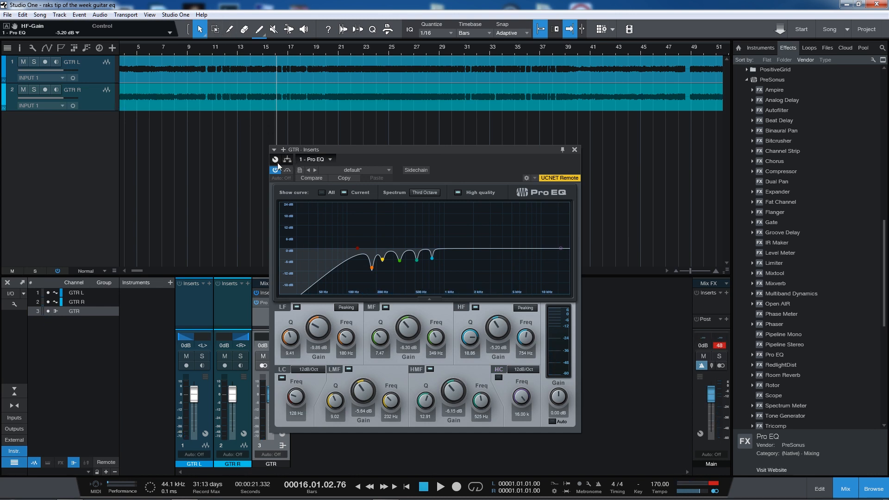
# Step: A/B the Pro EQ from bar 10 and deepen the 754 Hz cut to -5.44 dB
pyautogui.click(201, 50)
pyautogui.press('space')
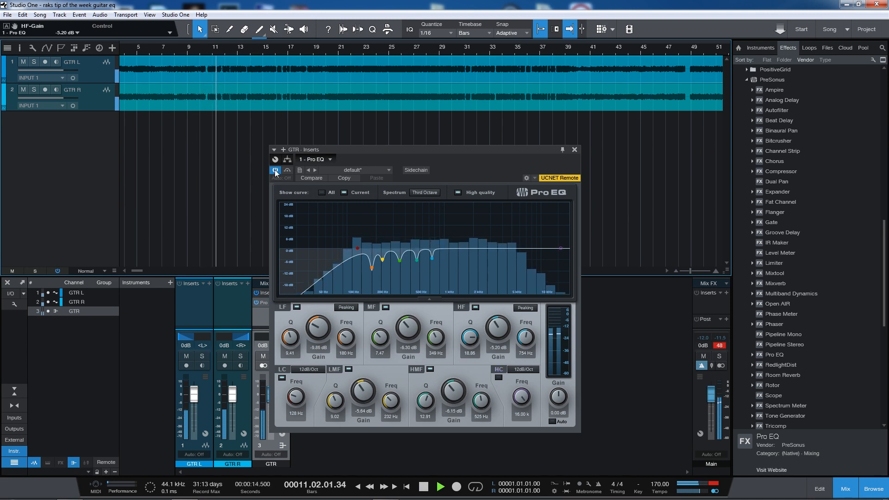
pyautogui.click(275, 171)
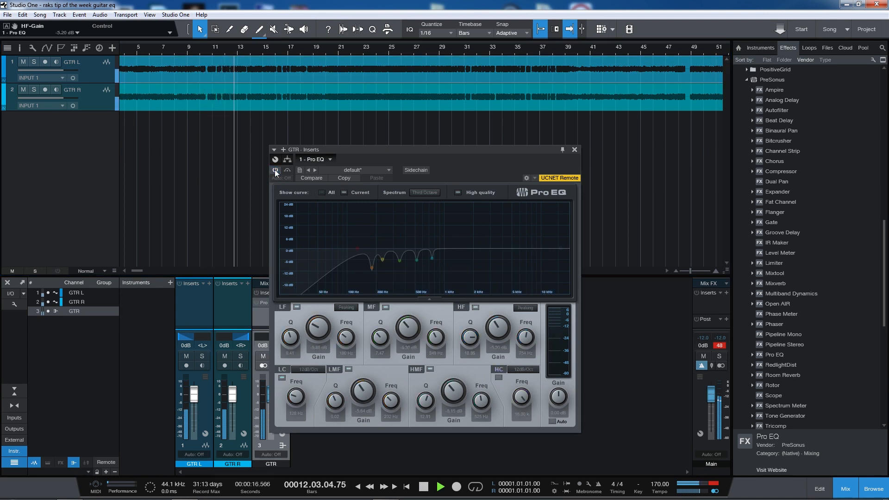
pyautogui.click(275, 171)
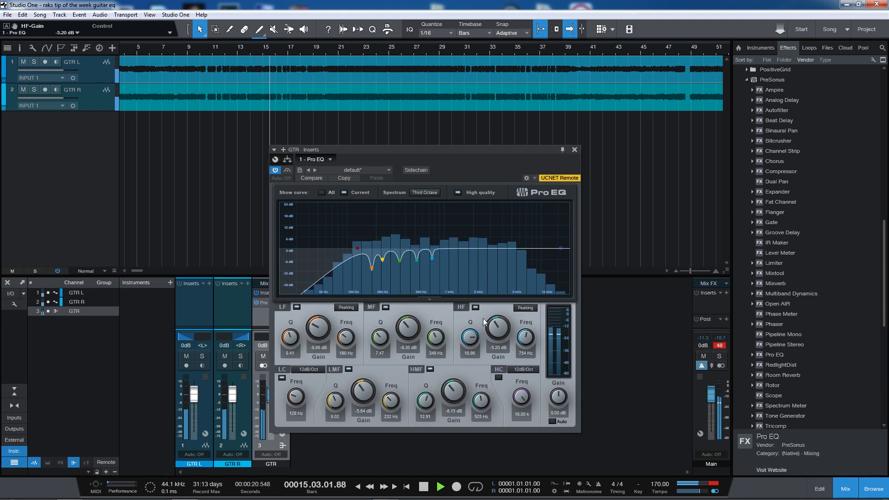
pyautogui.moveTo(498, 326); pyautogui.dragTo(501, 327)
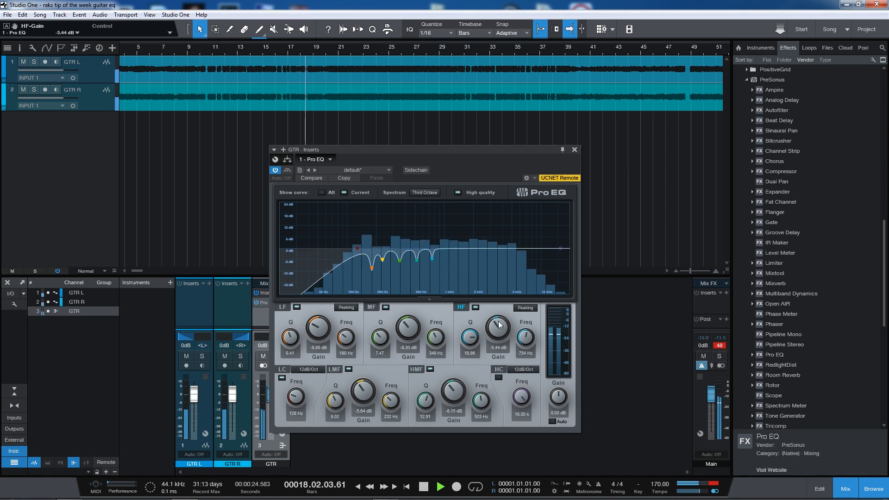
pyautogui.click(276, 170)
pyautogui.click(276, 171)
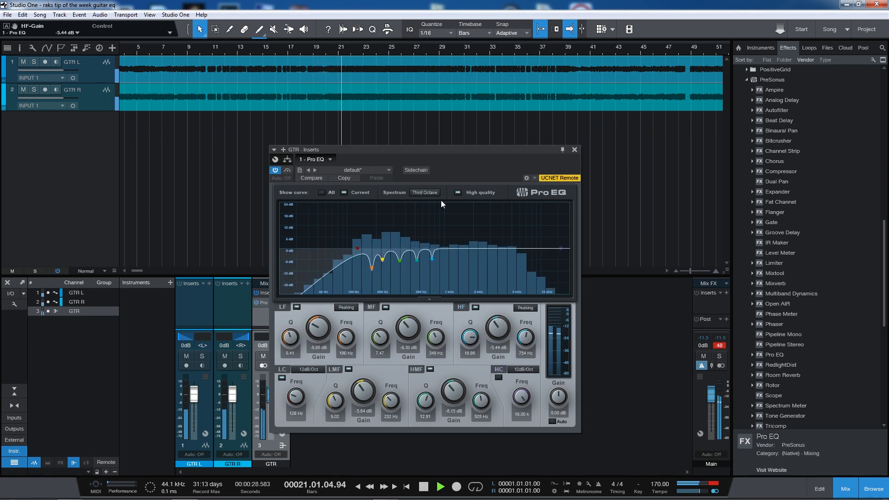
# Step: Stop playback, close the EQ editor, and add a second Pro EQ insert to the GTR bus
pyautogui.press('space')
pyautogui.click(575, 150)
pyautogui.moveTo(782, 360); pyautogui.dragTo(284, 314)
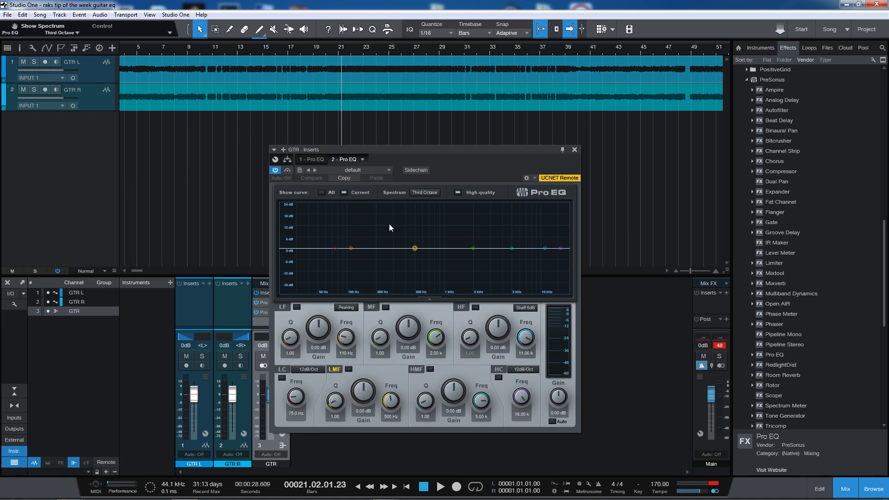
# Step: Glance at the first Pro EQ, then sweep the second one's LF band to a boost near 1.88 kHz
pyautogui.moveTo(412, 156); pyautogui.dragTo(461, 135)
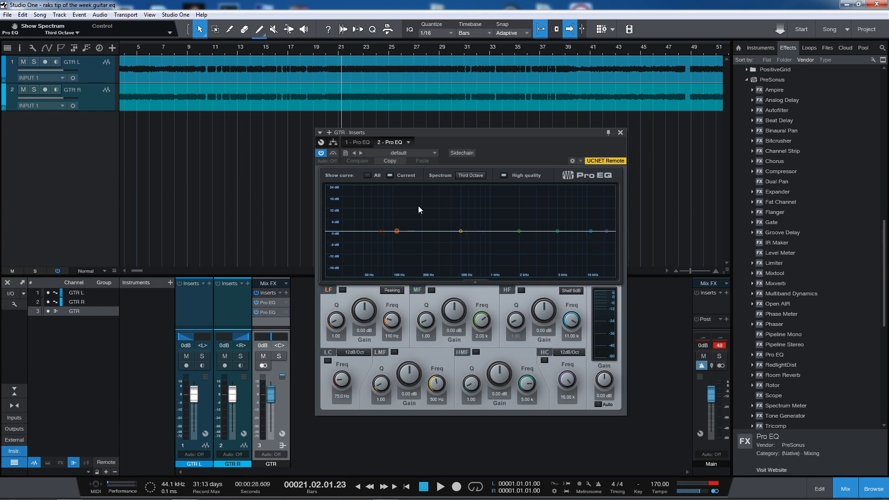
pyautogui.click(203, 204)
pyautogui.click(359, 142)
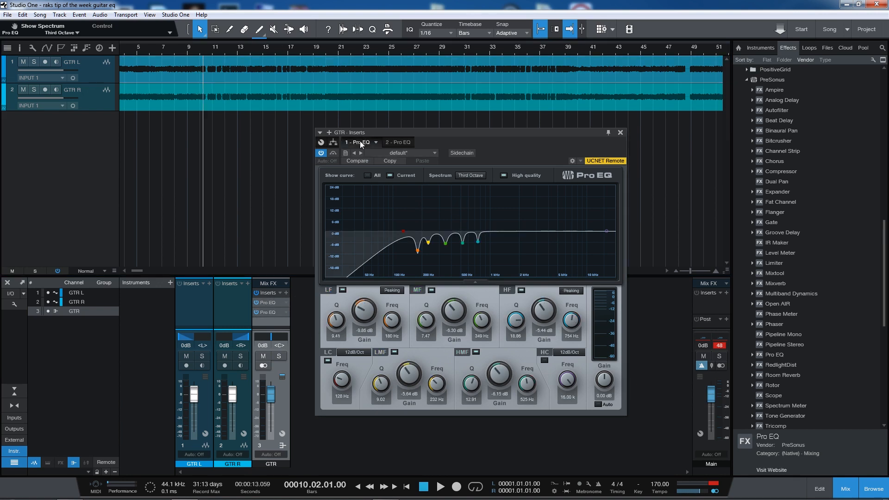
pyautogui.click(397, 142)
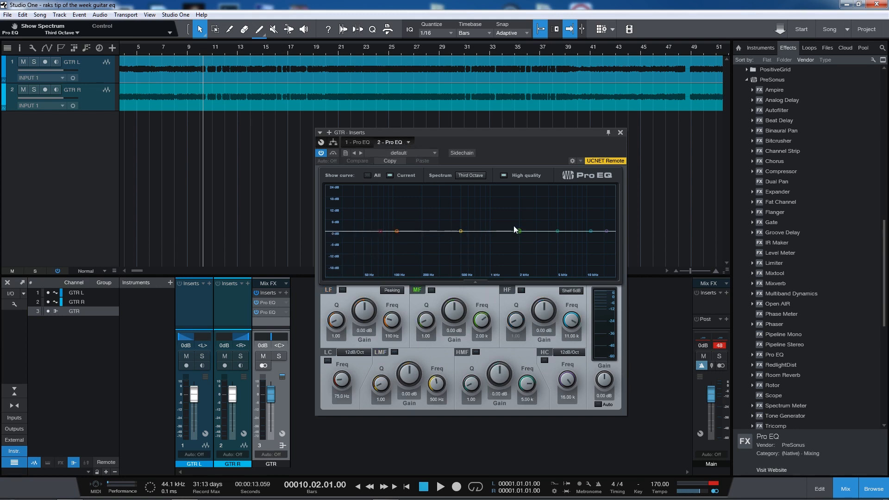
pyautogui.press('space')
pyautogui.moveTo(397, 231); pyautogui.dragTo(516, 196)
# Step: Narrow the LF band and flip it into a -5.92 dB cut at 1.92 kHz
pyautogui.press('space')
pyautogui.moveTo(338, 319); pyautogui.dragTo(341, 297)
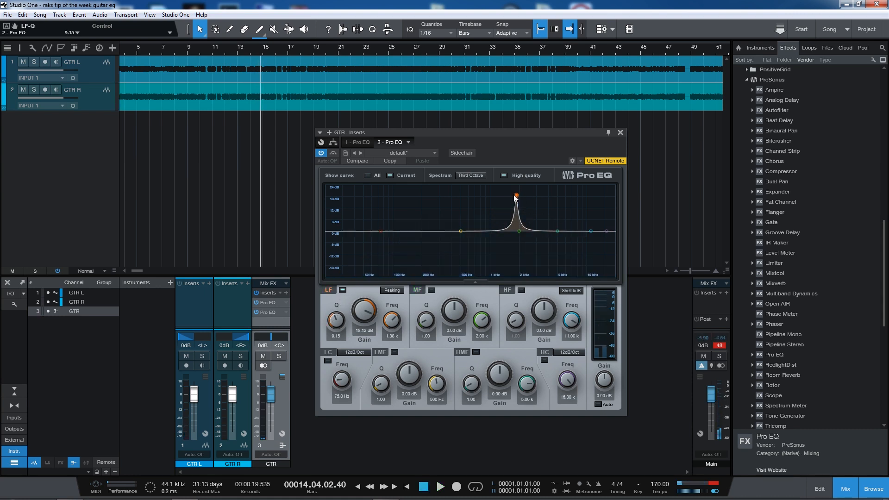
pyautogui.press('space')
pyautogui.moveTo(518, 198); pyautogui.dragTo(518, 195)
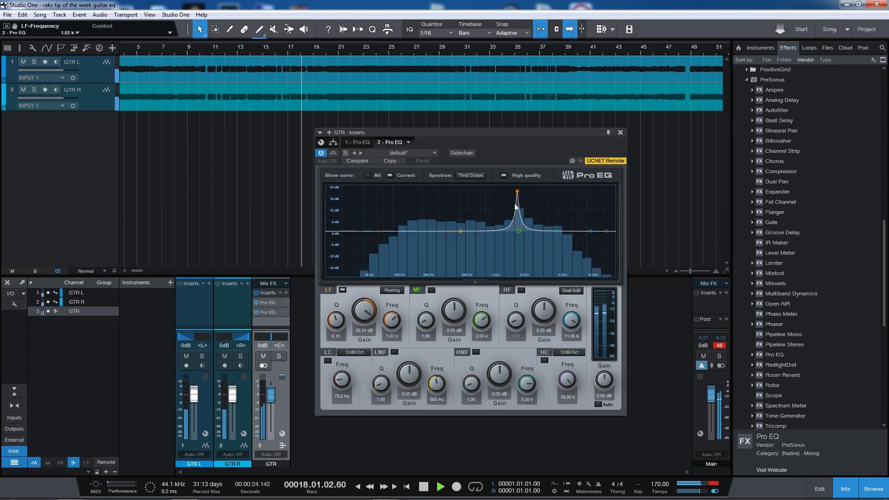
pyautogui.moveTo(371, 312); pyautogui.dragTo(373, 363)
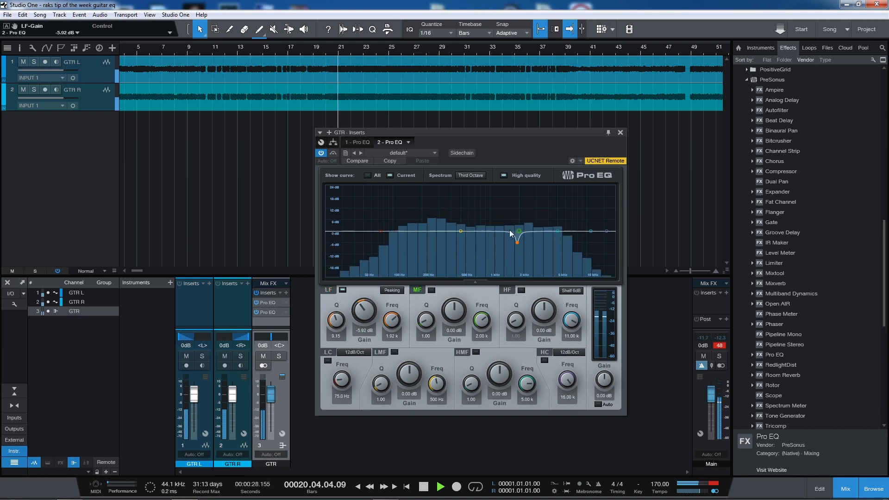
# Step: Set the LMF band to 4 kHz with a narrow Q and cut it to about -3.37 dB
pyautogui.moveTo(461, 231); pyautogui.dragTo(547, 212)
pyautogui.press('space')
pyautogui.click(434, 398)
pyautogui.write('4')
pyautogui.press('Return')
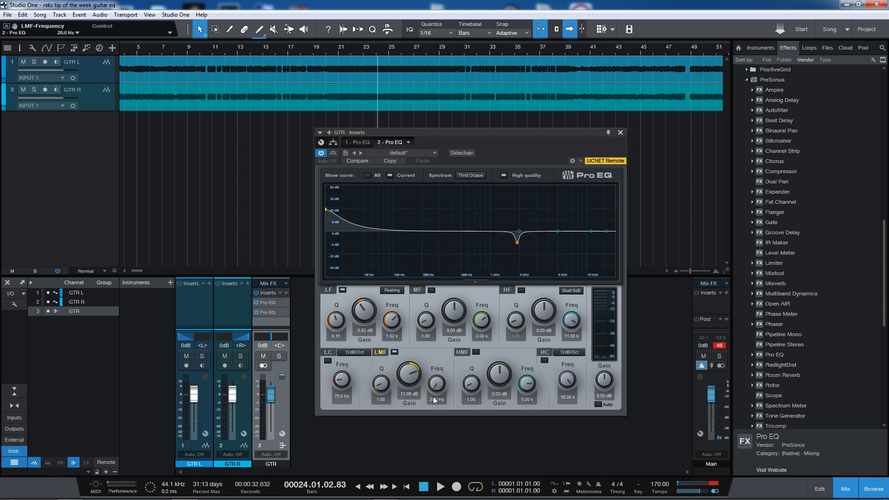
pyautogui.moveTo(327, 210); pyautogui.dragTo(569, 204)
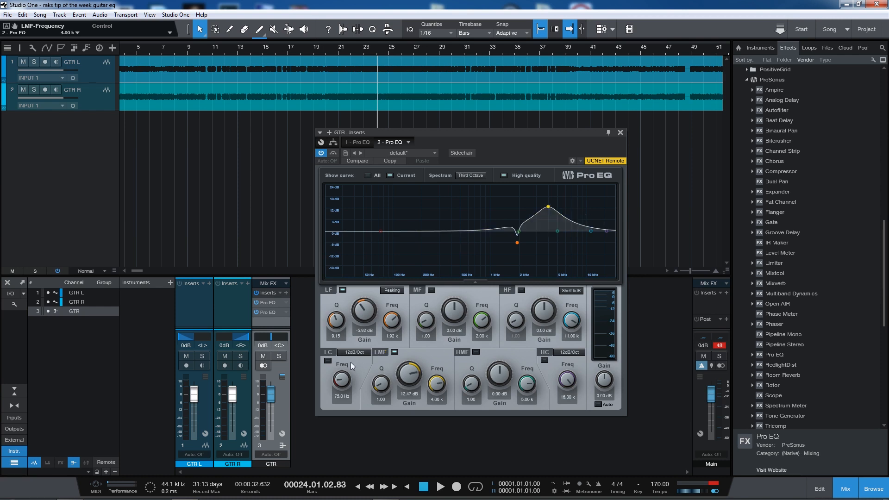
pyautogui.moveTo(385, 386); pyautogui.dragTo(392, 180)
pyautogui.moveTo(410, 372); pyautogui.dragTo(413, 411)
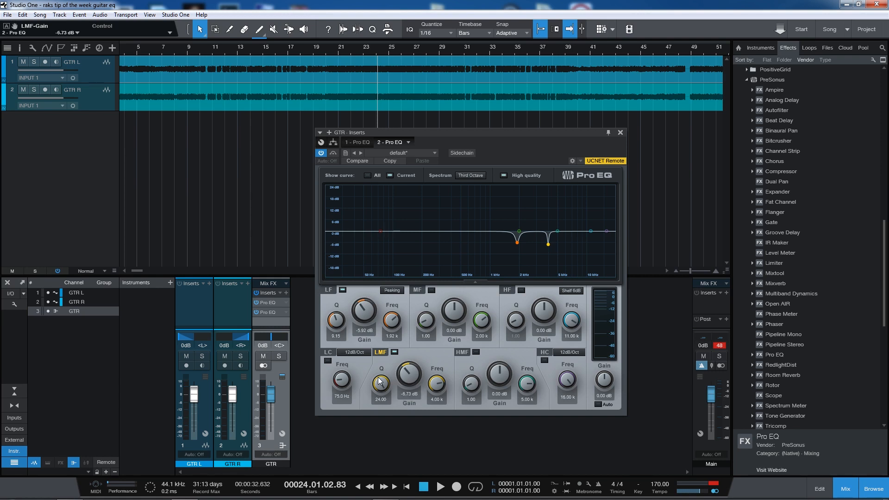
pyautogui.press('space')
pyautogui.moveTo(409, 374)
pyautogui.mouseDown()
pyautogui.moveTo(415, 326)
pyautogui.moveTo(406, 373)
pyautogui.mouseUp()
# Step: Compare with the LMF band off, then make the MF band a narrow -2.92 dB cut at 2.70 kHz
pyautogui.click(394, 352)
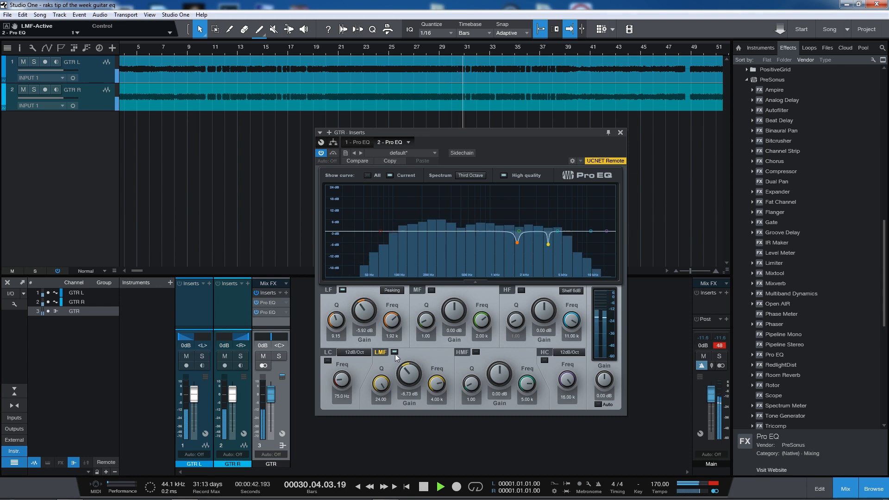
pyautogui.press('space')
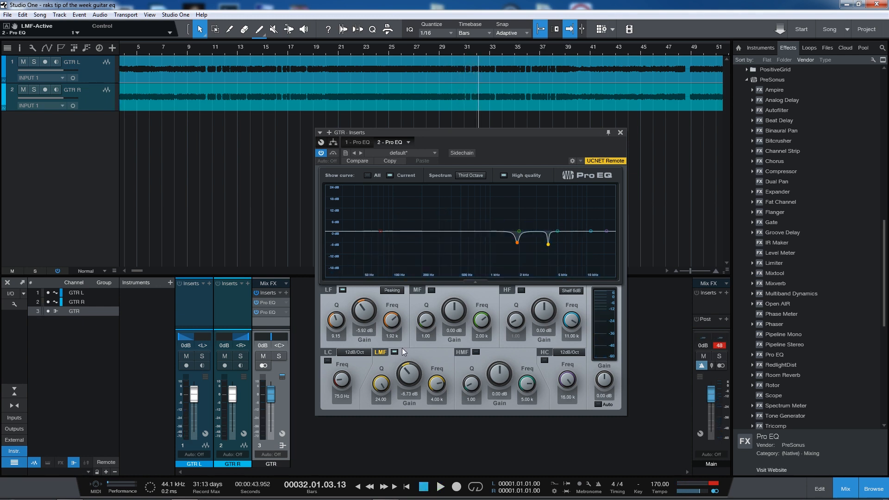
pyautogui.click(201, 47)
pyautogui.press('space')
pyautogui.moveTo(519, 231); pyautogui.dragTo(533, 192)
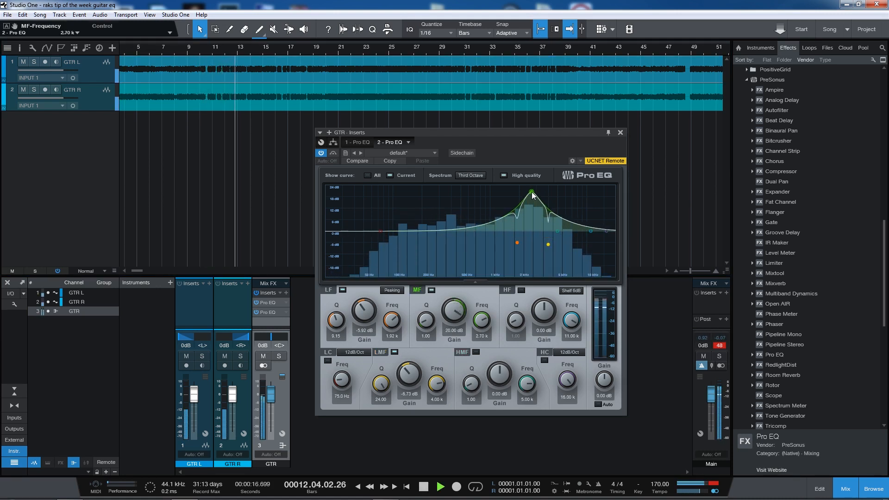
pyautogui.press('space')
pyautogui.moveTo(425, 320); pyautogui.dragTo(418, 276)
pyautogui.press('space')
pyautogui.moveTo(454, 311); pyautogui.dragTo(455, 351)
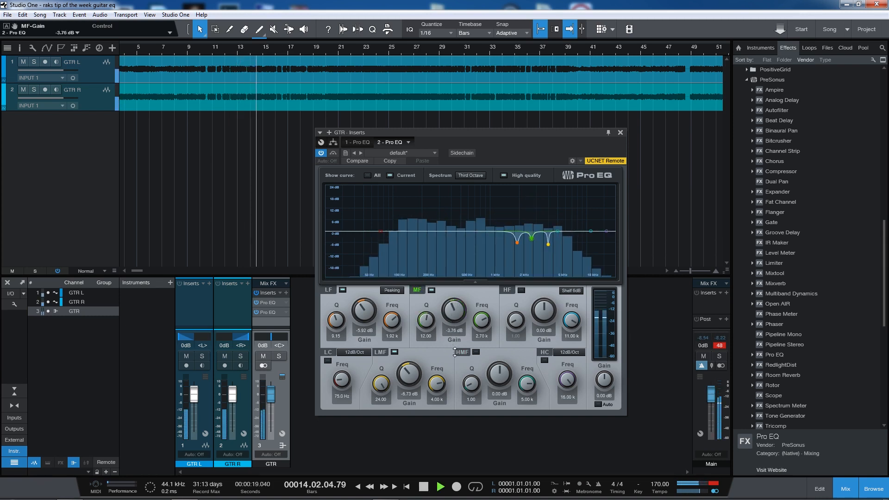
# Step: Try high-mid boosts near 9 kHz and 5.4 kHz, switching the HMF band off each time
pyautogui.moveTo(559, 231)
pyautogui.mouseDown()
pyautogui.moveTo(584, 204)
pyautogui.moveTo(564, 222)
pyautogui.mouseUp()
pyautogui.doubleClick(564, 222)
pyautogui.press('space')
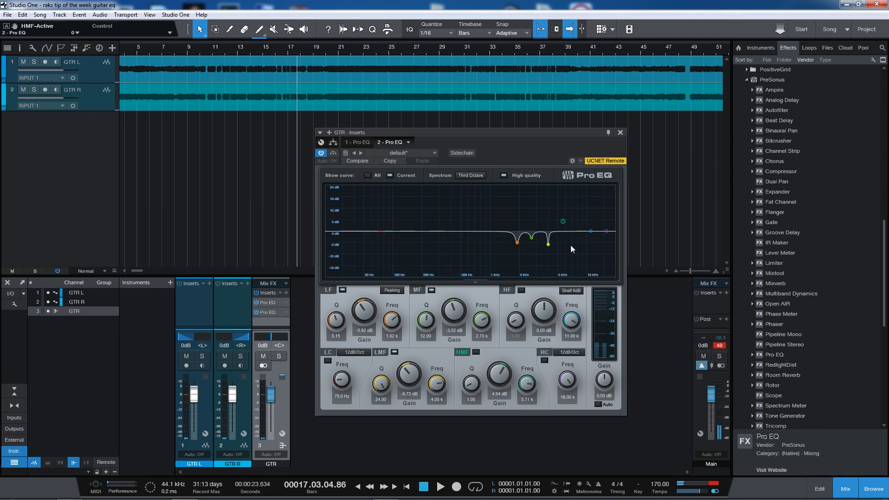
pyautogui.moveTo(564, 221)
pyautogui.mouseDown()
pyautogui.moveTo(581, 205)
pyautogui.moveTo(562, 199)
pyautogui.moveTo(569, 216)
pyautogui.mouseUp()
pyautogui.doubleClick(569, 216)
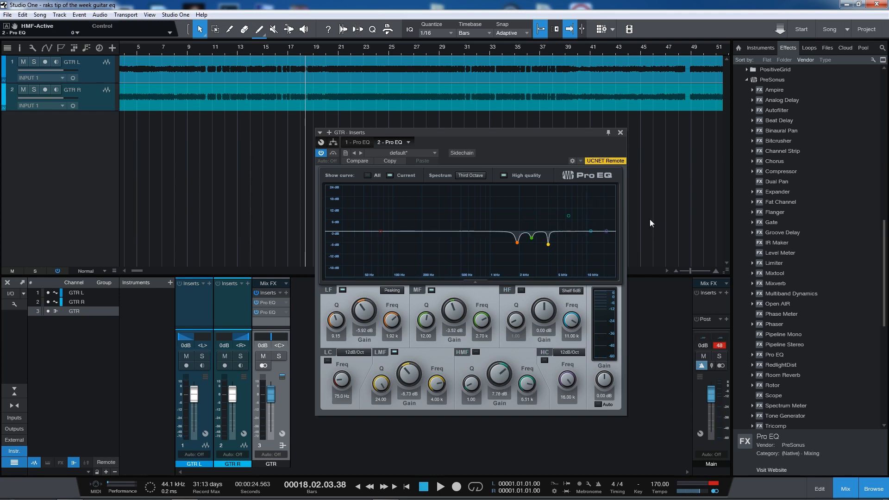
# Step: Enable the high cut, audition it down to about 9.78 kHz, and switch off the HMF peak
pyautogui.doubleClick(606, 232)
pyautogui.click(204, 52)
pyautogui.moveTo(611, 234)
pyautogui.mouseDown()
pyautogui.moveTo(630, 232)
pyautogui.moveTo(562, 229)
pyautogui.moveTo(612, 239)
pyautogui.mouseUp()
pyautogui.press('space')
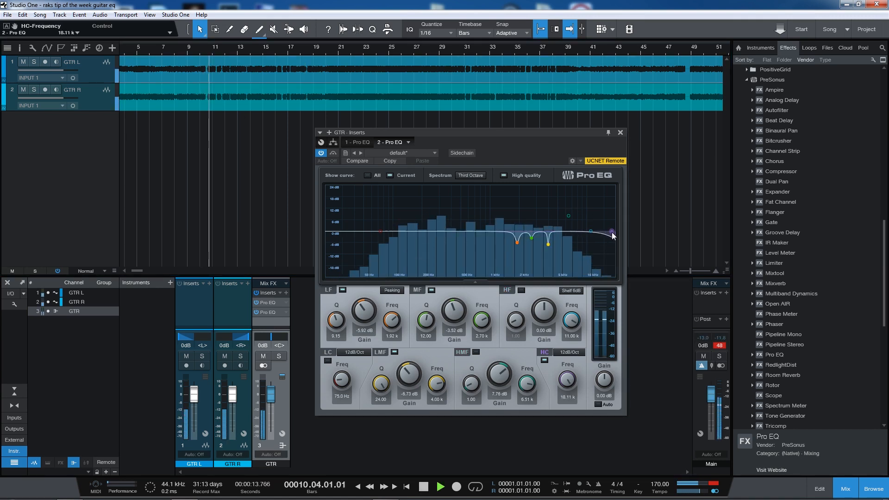
pyautogui.moveTo(613, 236); pyautogui.dragTo(588, 235)
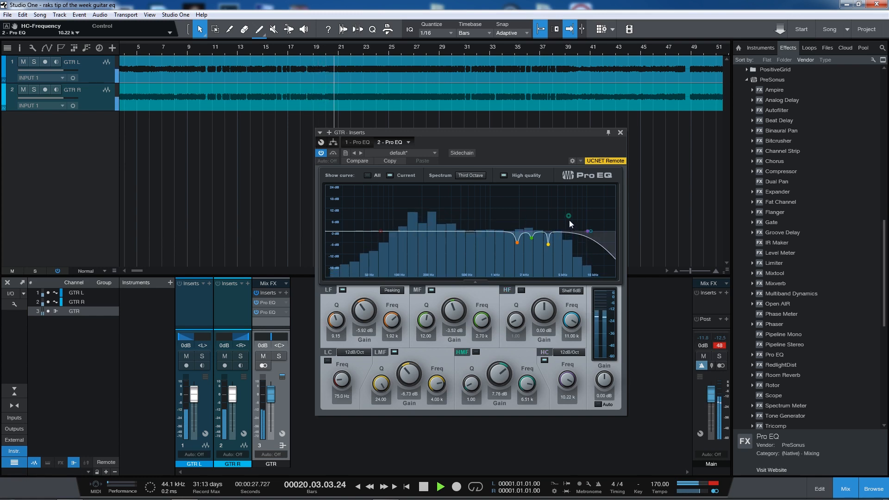
pyautogui.press('space')
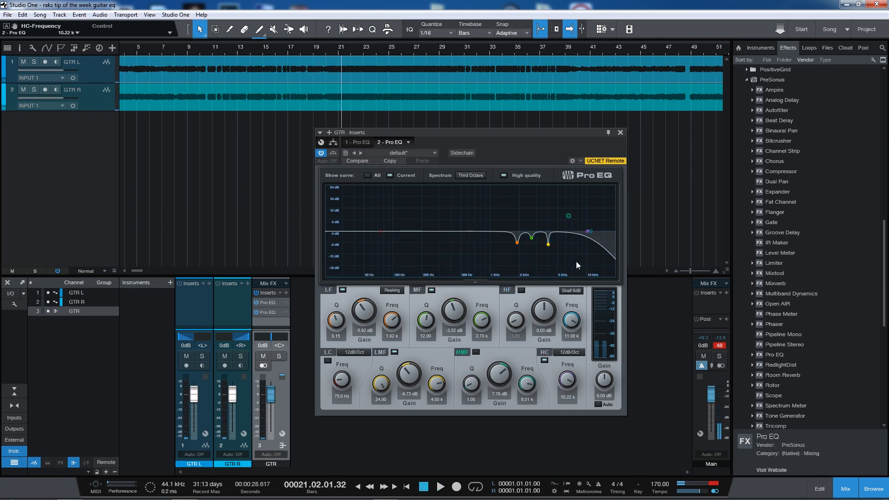
pyautogui.moveTo(568, 217)
pyautogui.mouseDown()
pyautogui.moveTo(557, 206)
pyautogui.moveTo(592, 201)
pyautogui.moveTo(577, 202)
pyautogui.moveTo(575, 218)
pyautogui.moveTo(615, 258)
pyautogui.moveTo(598, 258)
pyautogui.moveTo(602, 264)
pyautogui.moveTo(560, 207)
pyautogui.mouseUp()
pyautogui.doubleClick(560, 207)
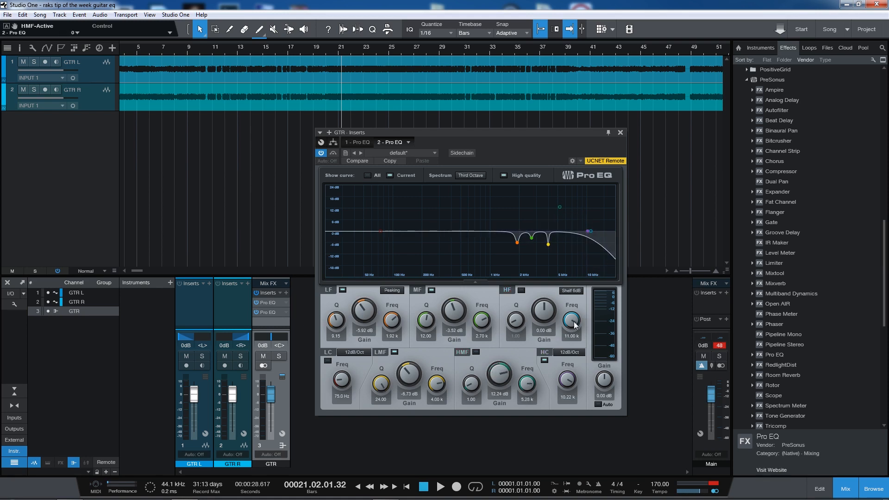
# Step: Set the high cut slope to 48dB/Oct and place it at about 13.46 kHz
pyautogui.click(571, 353)
pyautogui.click(588, 400)
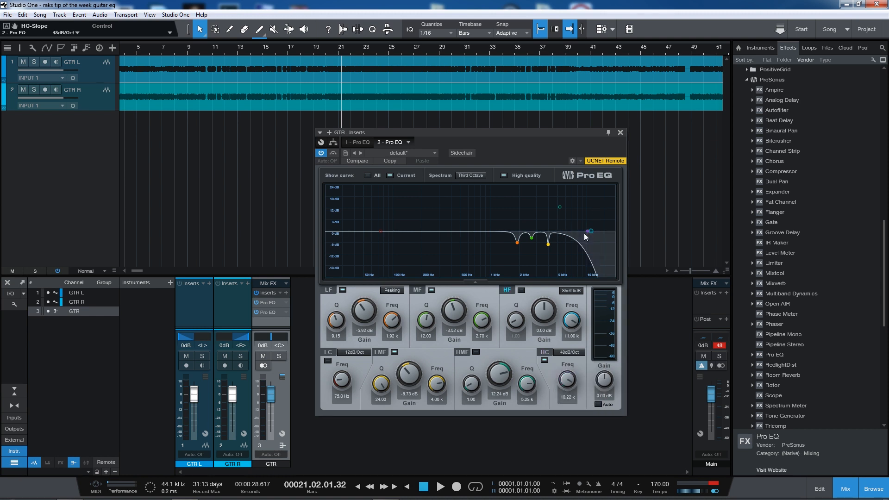
pyautogui.moveTo(590, 236); pyautogui.dragTo(611, 237)
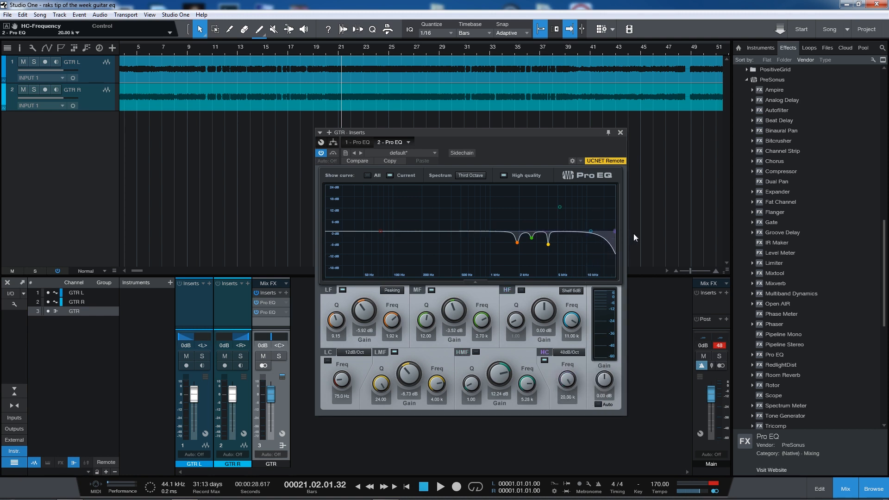
pyautogui.press('space')
pyautogui.moveTo(613, 232)
pyautogui.mouseDown()
pyautogui.moveTo(594, 225)
pyautogui.moveTo(624, 223)
pyautogui.moveTo(599, 229)
pyautogui.mouseUp()
pyautogui.press('space')
# Step: Raise the HMF Q to 17.82 and pull the band into a -17.88 dB notch at 7.27 kHz
pyautogui.moveTo(560, 207)
pyautogui.mouseDown()
pyautogui.moveTo(568, 199)
pyautogui.moveTo(564, 224)
pyautogui.moveTo(579, 214)
pyautogui.moveTo(565, 189)
pyautogui.mouseUp()
pyautogui.press('space')
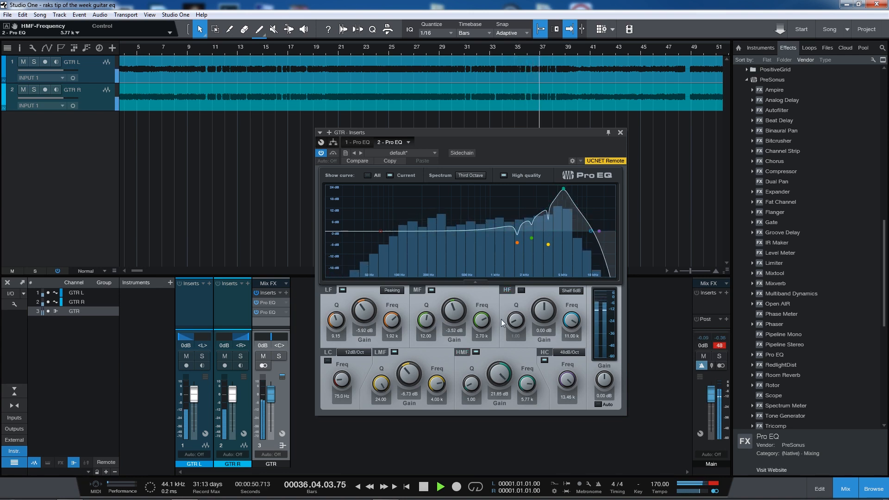
pyautogui.moveTo(471, 384); pyautogui.dragTo(473, 349)
pyautogui.moveTo(564, 191); pyautogui.dragTo(572, 249)
pyautogui.moveTo(472, 384); pyautogui.dragTo(473, 369)
pyautogui.moveTo(572, 249); pyautogui.dragTo(574, 266)
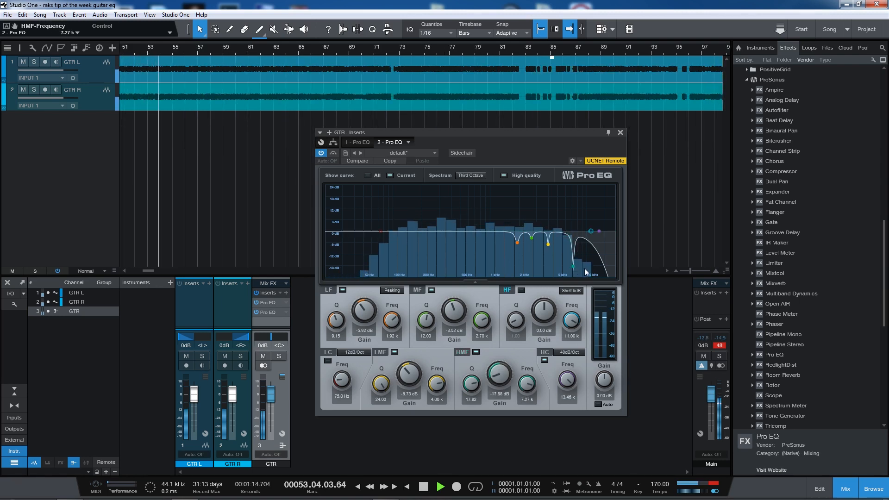
pyautogui.press('space')
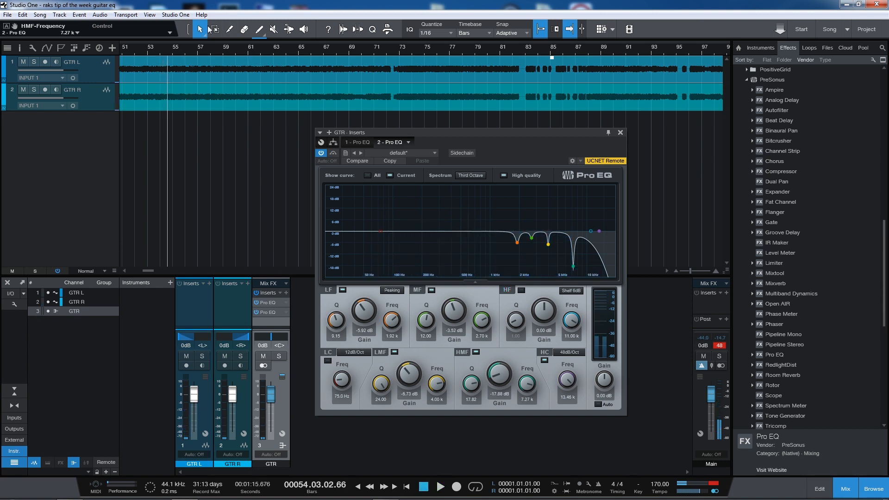
pyautogui.moveTo(213, 51); pyautogui.dragTo(526, 37)
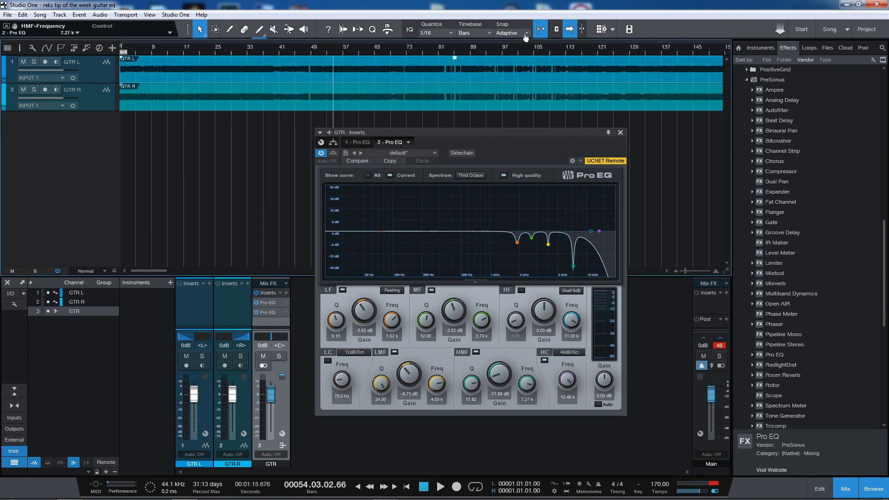
# Step: Play from bar 39 and compare the 7.27 kHz HMF notch off and on
pyautogui.click(280, 51)
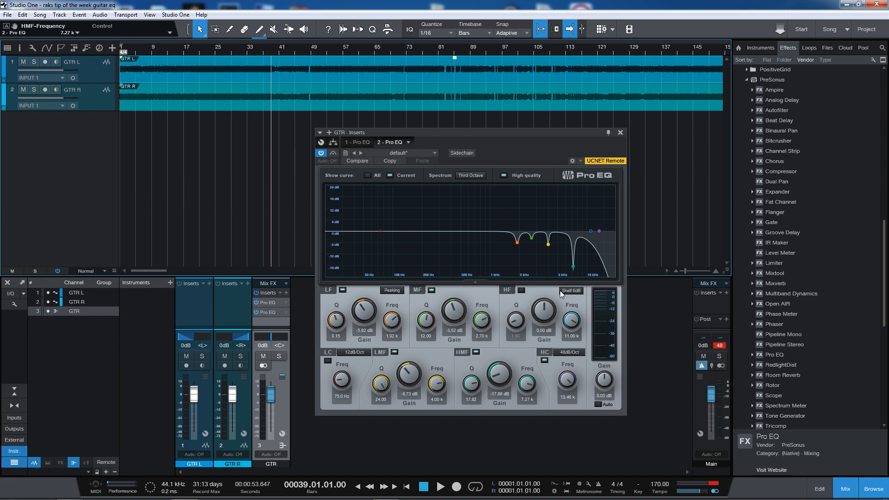
pyautogui.click(475, 351)
pyautogui.press('space')
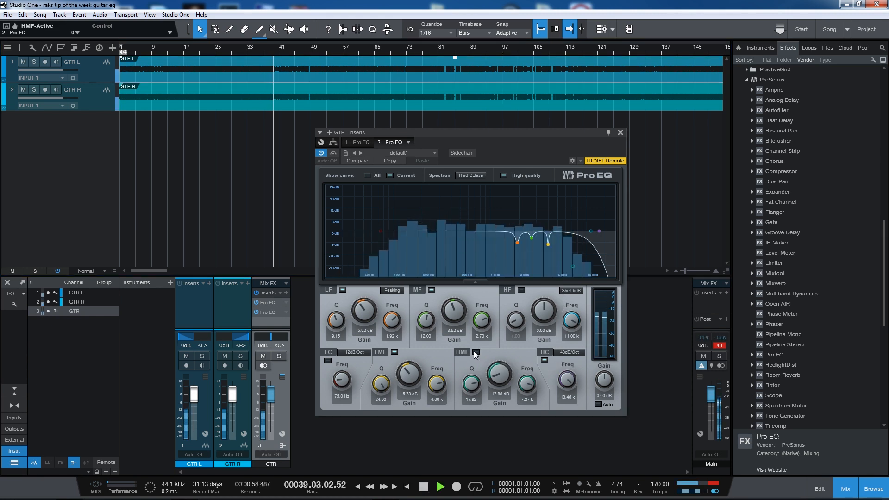
pyautogui.click(475, 352)
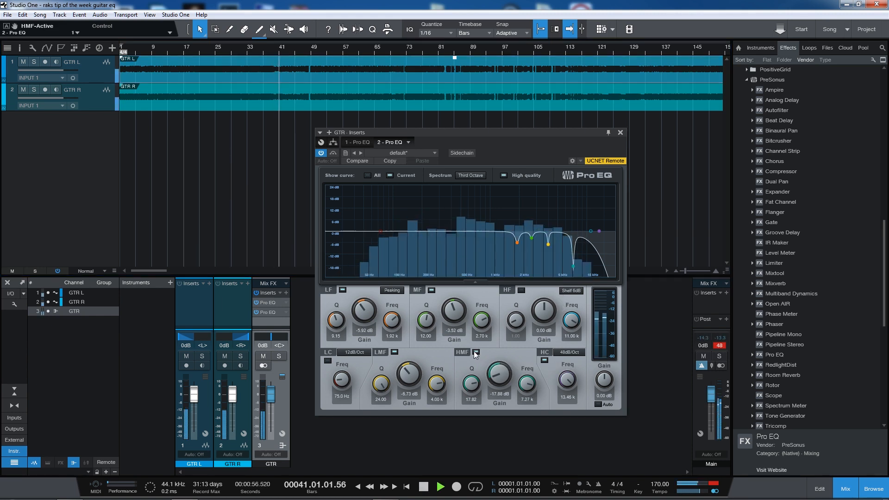
pyautogui.press('space')
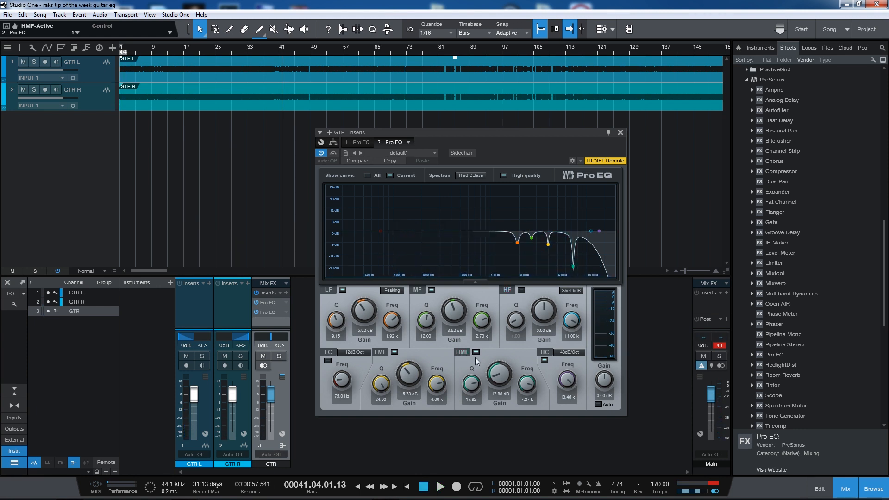
# Step: Replay from bar 38, A/B the notch repeatedly, leave it on, and close the Pro EQ
pyautogui.click(267, 49)
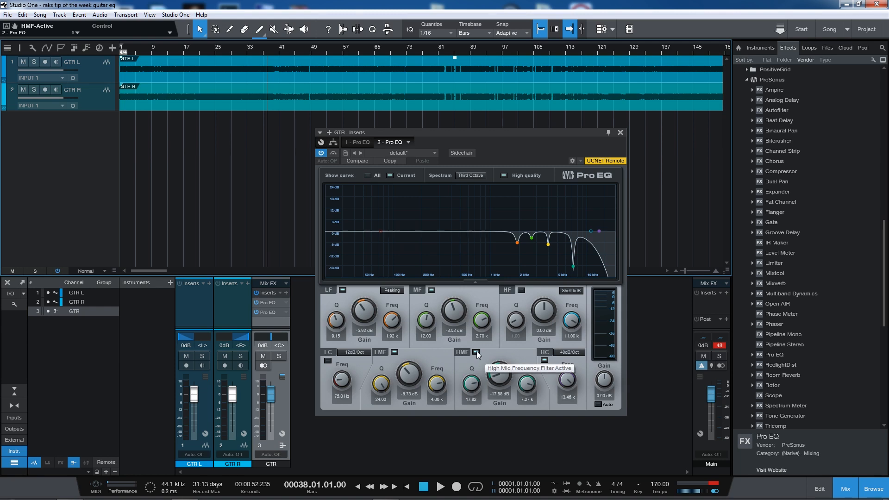
pyautogui.press('space')
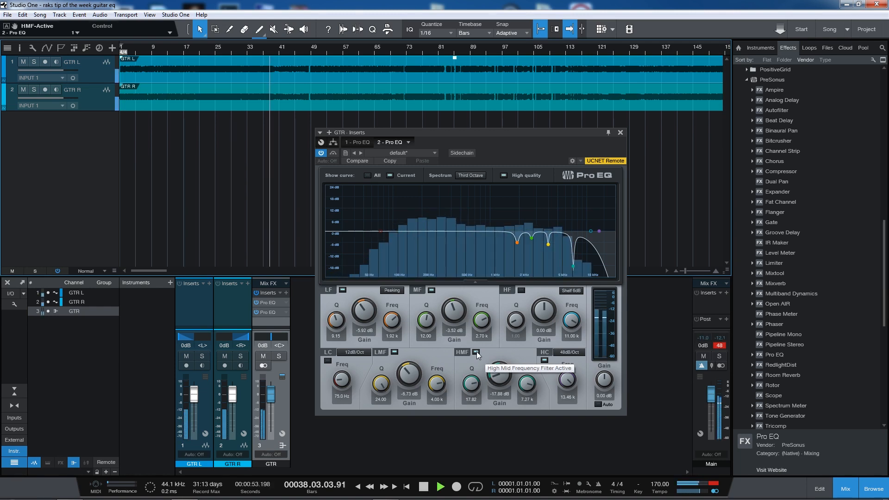
pyautogui.click(477, 352)
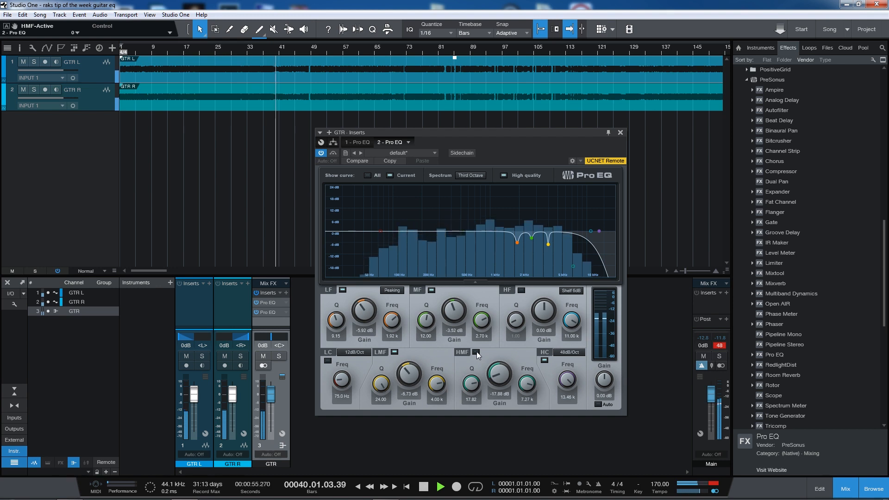
pyautogui.click(476, 352)
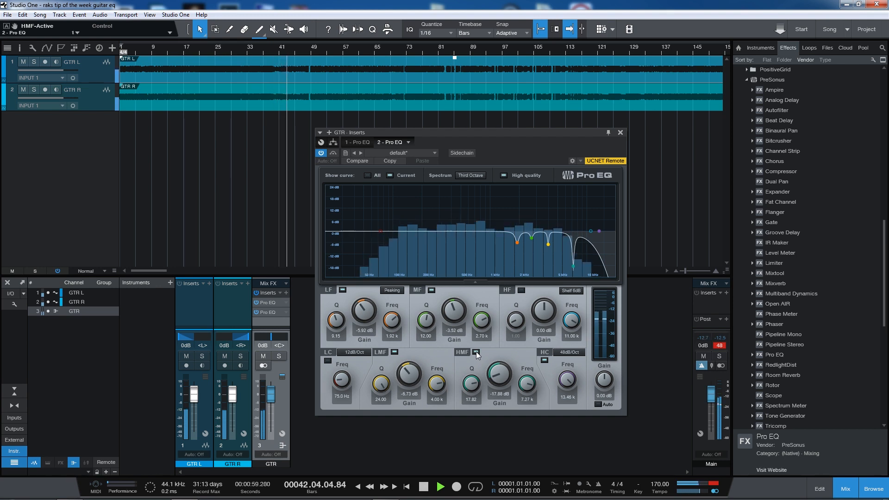
pyautogui.click(476, 352)
pyautogui.click(476, 352)
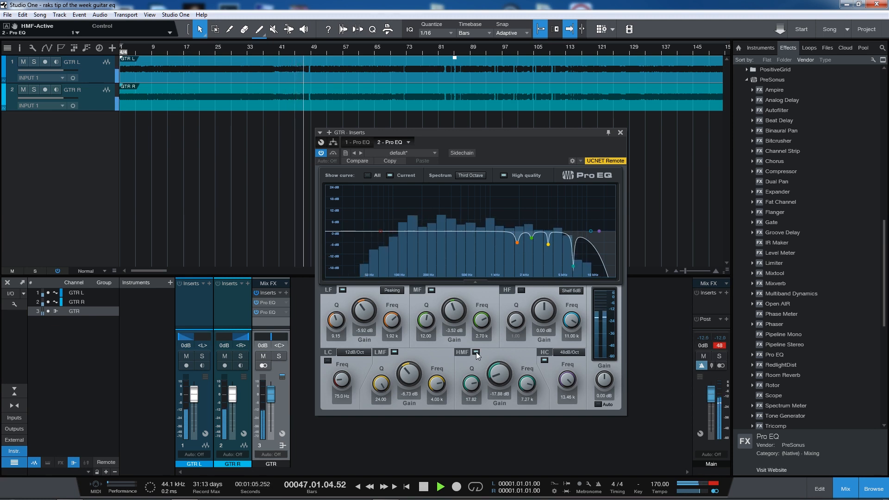
pyautogui.click(476, 352)
pyautogui.click(476, 352)
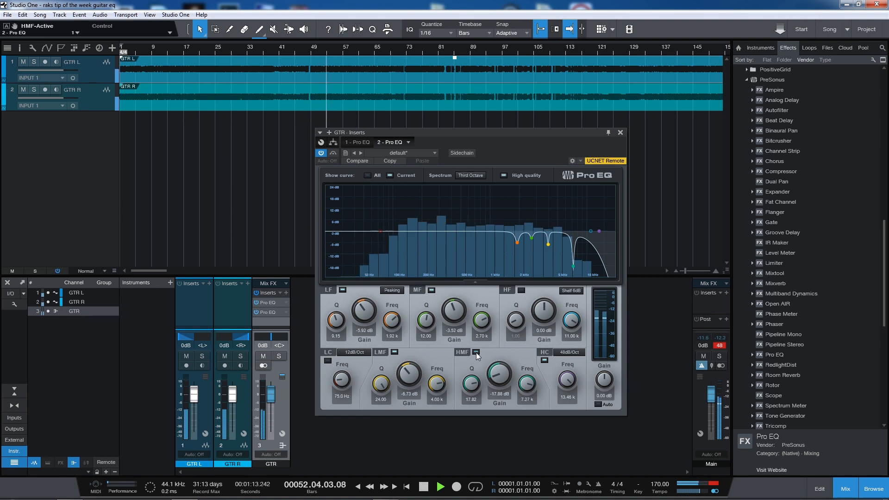
pyautogui.click(476, 352)
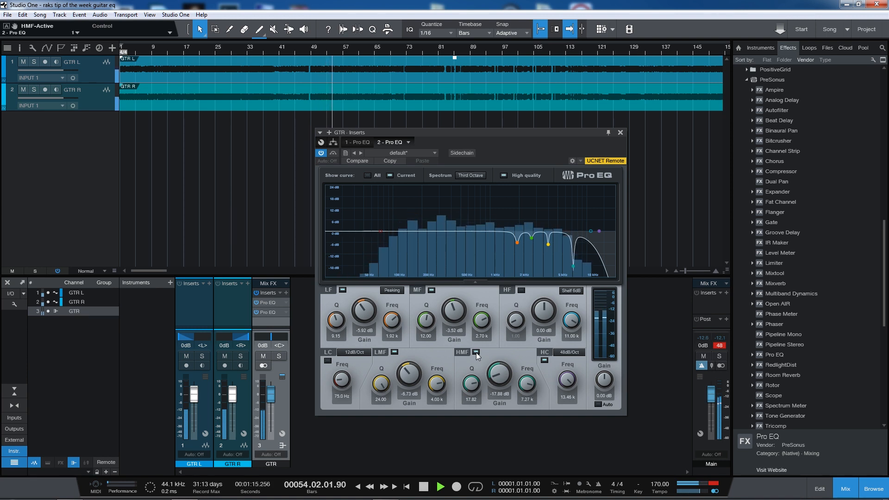
pyautogui.press('space')
pyautogui.click(621, 132)
pyautogui.press('Home')
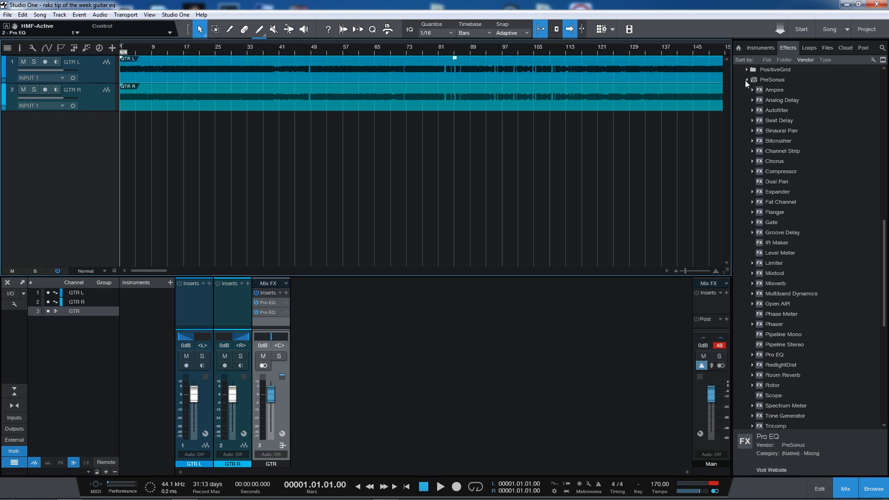
# Step: Find POD Farm Preamps + EQ (x64) under Line 6, Inc. and insert it on the GTR bus
pyautogui.scroll(-3, 832, 359)
pyautogui.scroll(3, 832, 362)
pyautogui.scroll(10, 805, 244)
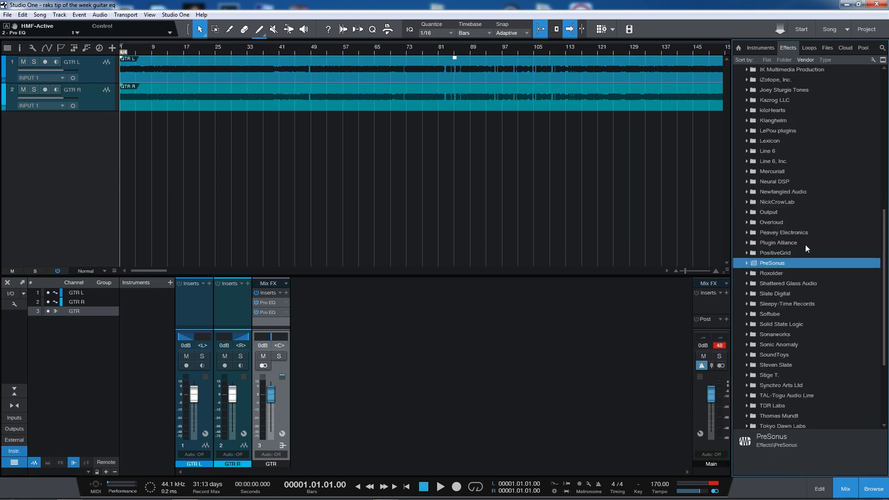
pyautogui.scroll(4, 785, 254)
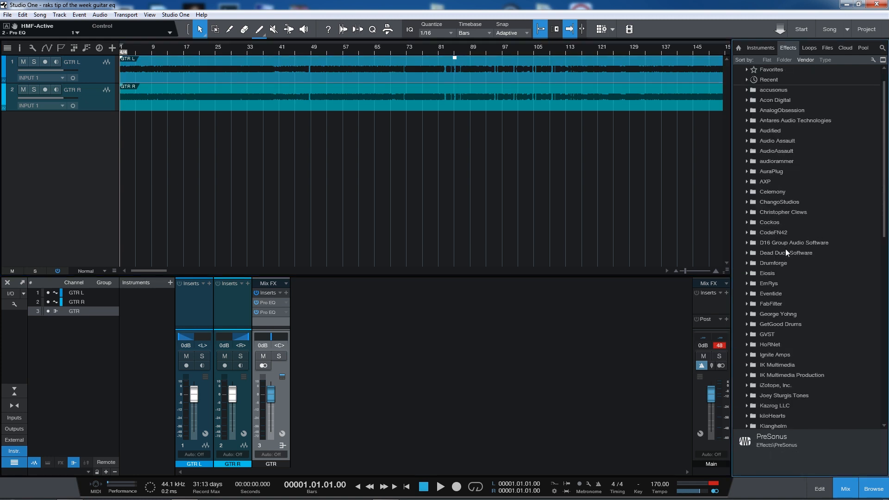
pyautogui.scroll(-4, 778, 324)
pyautogui.click(785, 346)
pyautogui.scroll(-3, 788, 357)
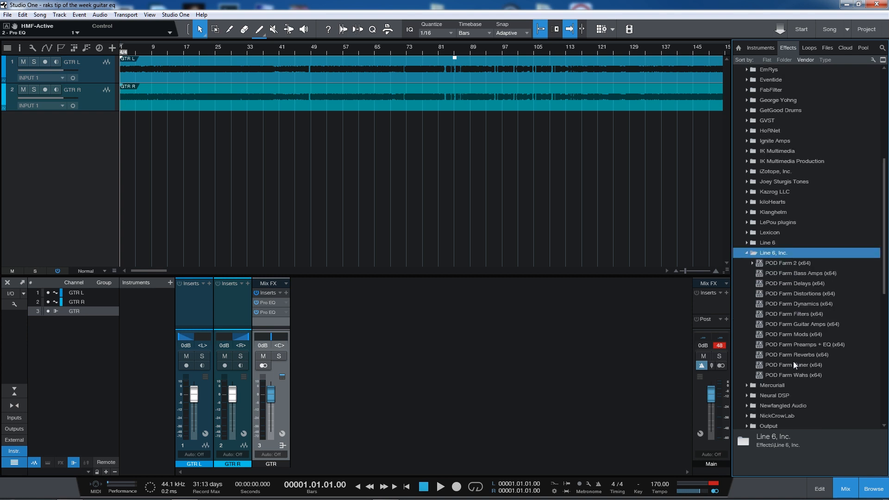
pyautogui.moveTo(824, 346); pyautogui.dragTo(287, 321)
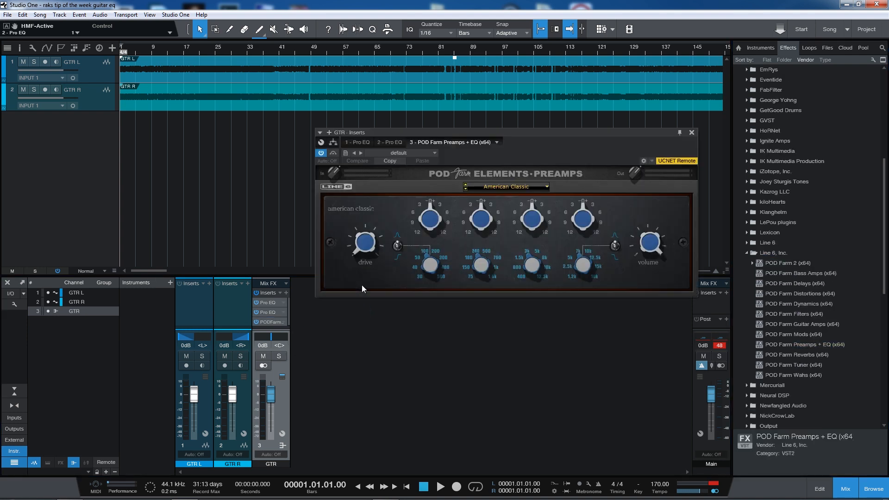
# Step: Audition the Console, Lo-Fi, Vintage and Vintage UK preamp models, then choose American Classic
pyautogui.click(520, 188)
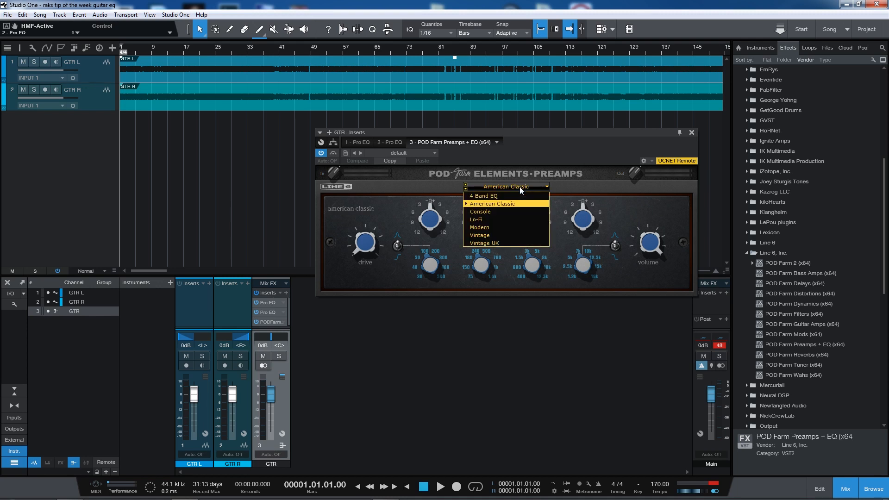
pyautogui.click(520, 211)
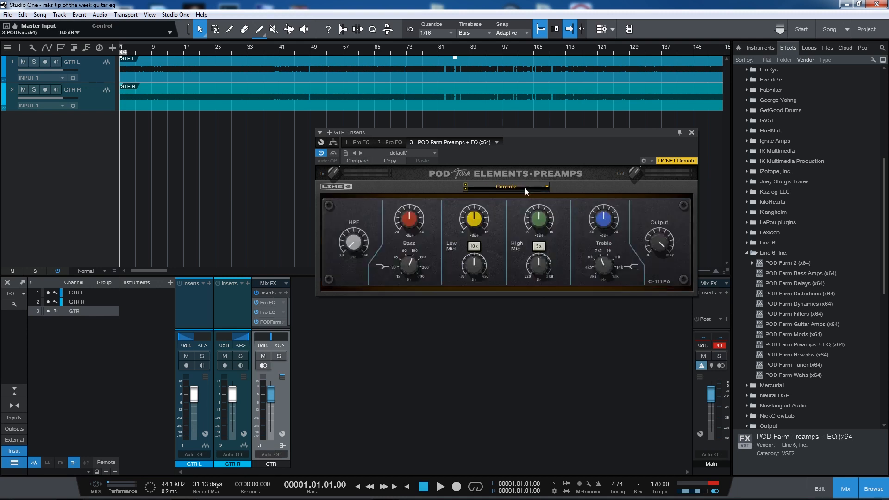
pyautogui.click(465, 190)
pyautogui.click(465, 189)
pyautogui.click(466, 189)
pyautogui.click(465, 189)
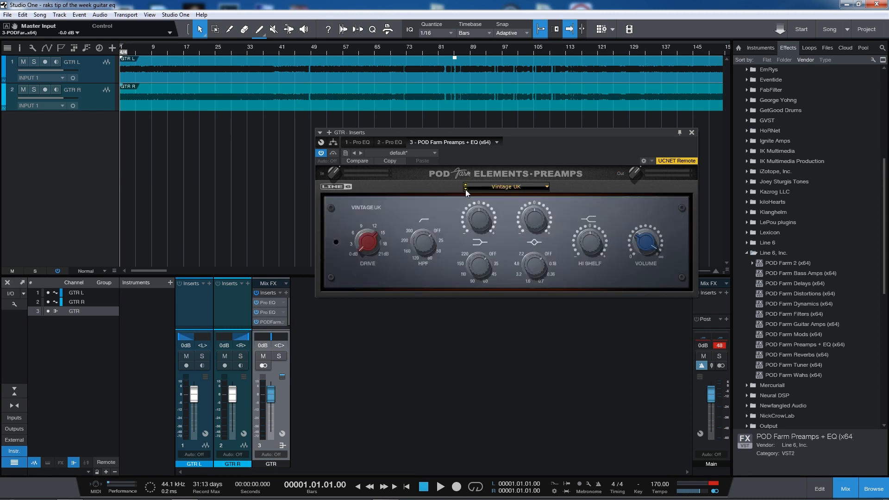
pyautogui.click(505, 187)
pyautogui.click(515, 198)
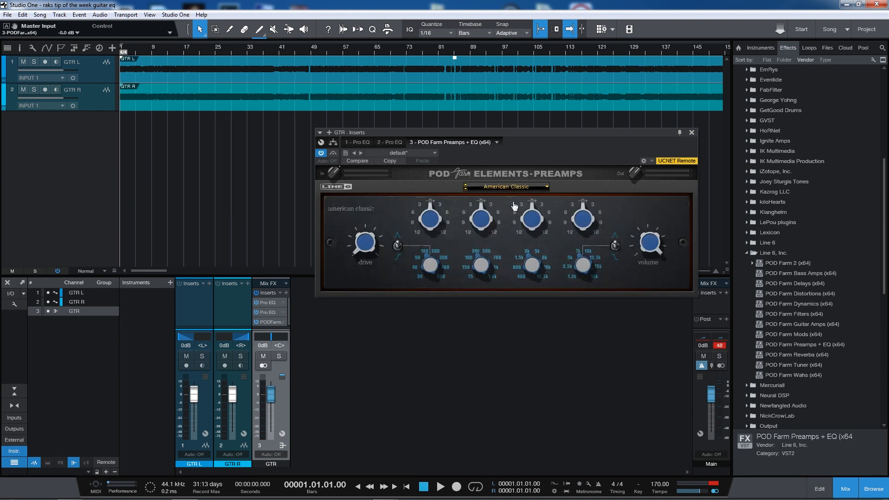
pyautogui.moveTo(595, 242)
# Step: Play from bar 10, A/B the American Classic preamp with its power button, and leave it enabled
pyautogui.moveTo(180, 52); pyautogui.dragTo(320, 73)
pyautogui.click(238, 51)
pyautogui.click(321, 153)
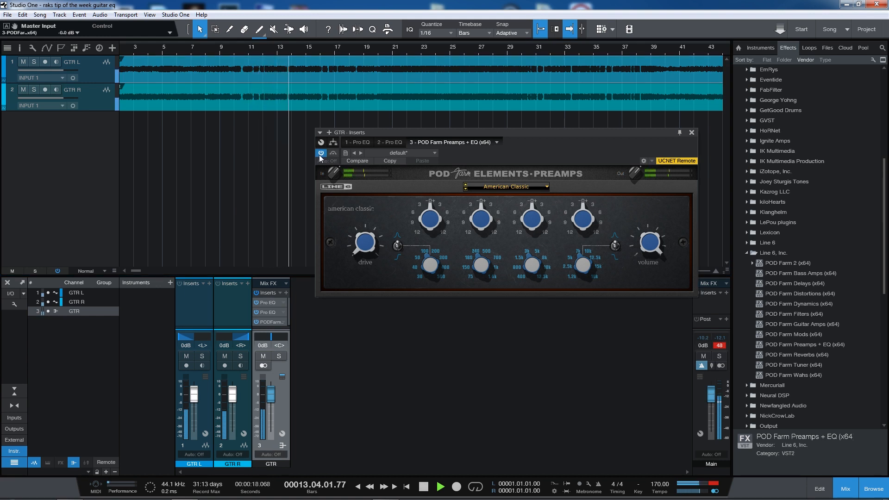
pyautogui.click(321, 153)
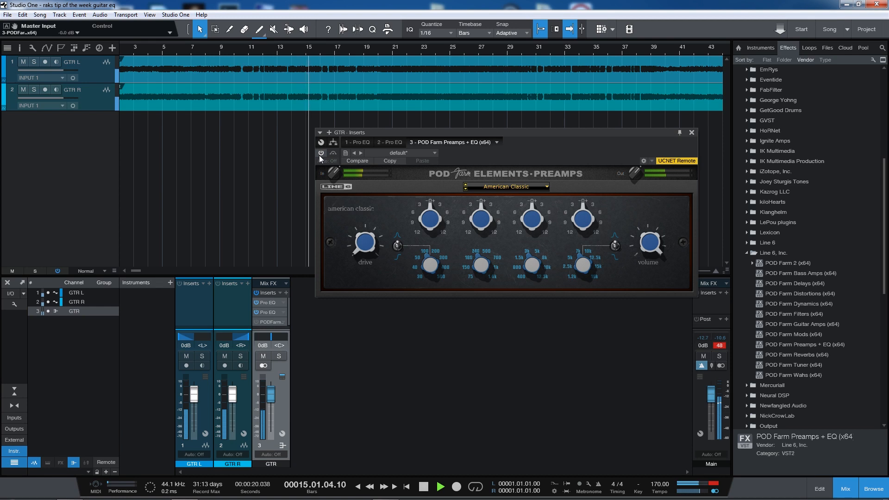
pyautogui.click(320, 155)
pyautogui.press('space')
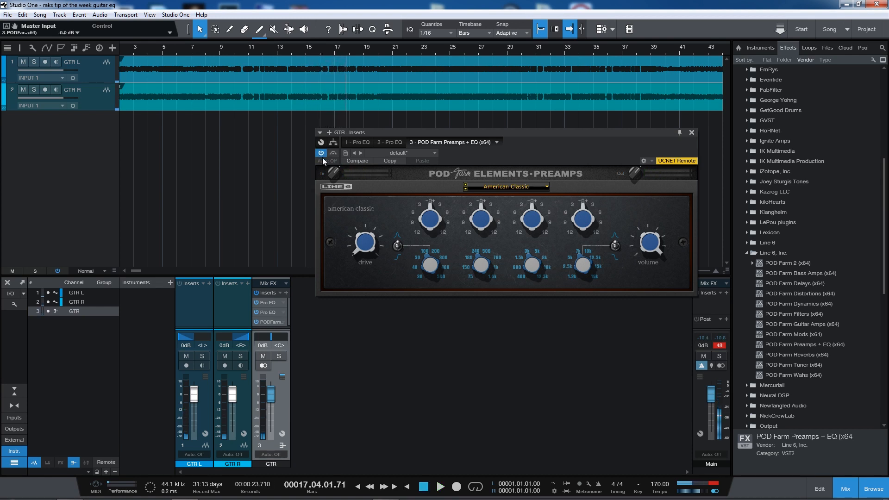
pyautogui.moveTo(452, 139); pyautogui.dragTo(421, 124)
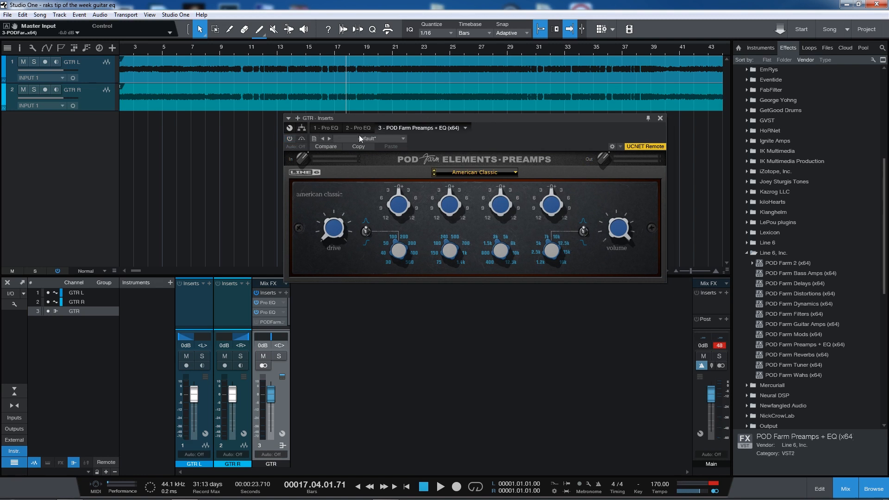
pyautogui.click(290, 139)
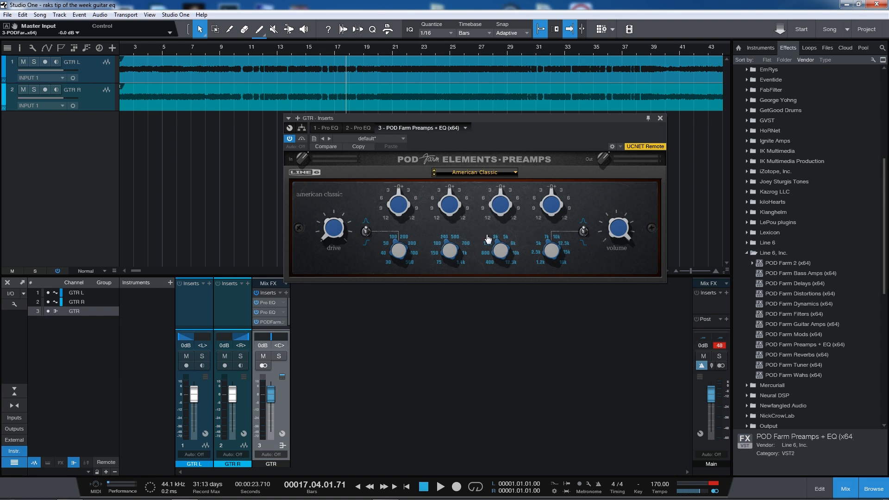
# Step: Return the playhead to bar 10 and reset the third band's gain to 0 dB
pyautogui.click(233, 49)
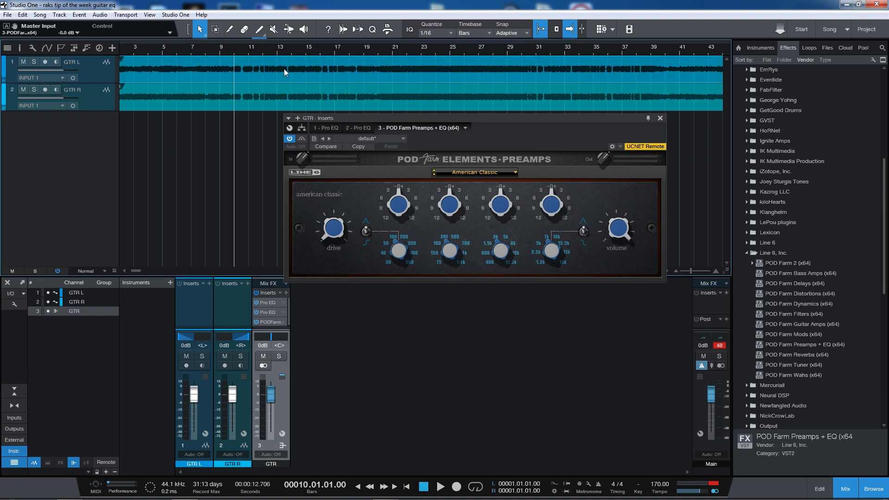
pyautogui.click(505, 247)
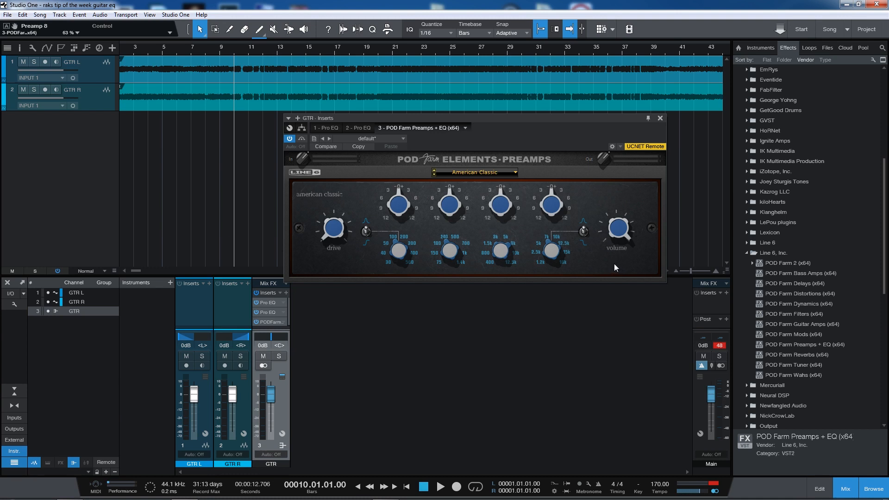
pyautogui.moveTo(511, 216); pyautogui.dragTo(511, 211)
pyautogui.doubleClick(496, 207)
# Step: During playback, boost the third band 3 dB and set bands two and three to 1.0 kHz and 5.0 kHz
pyautogui.press('space')
pyautogui.moveTo(508, 204); pyautogui.dragTo(509, 199)
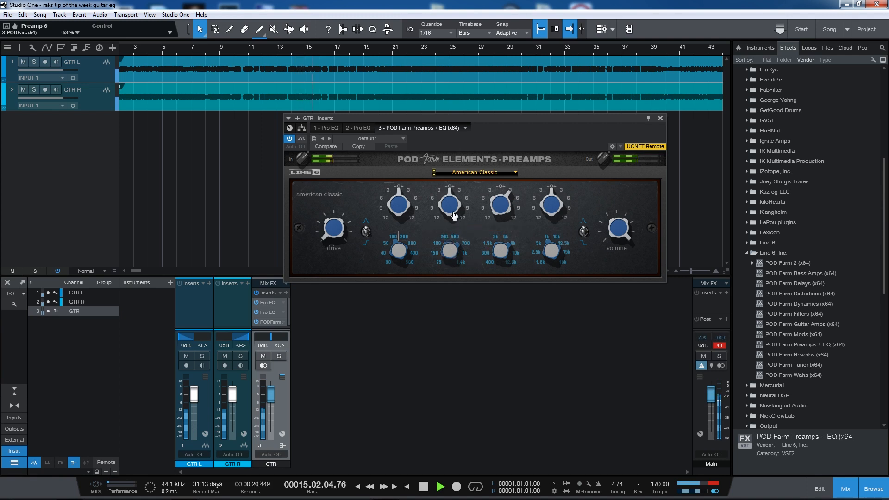
pyautogui.moveTo(452, 258); pyautogui.dragTo(453, 254)
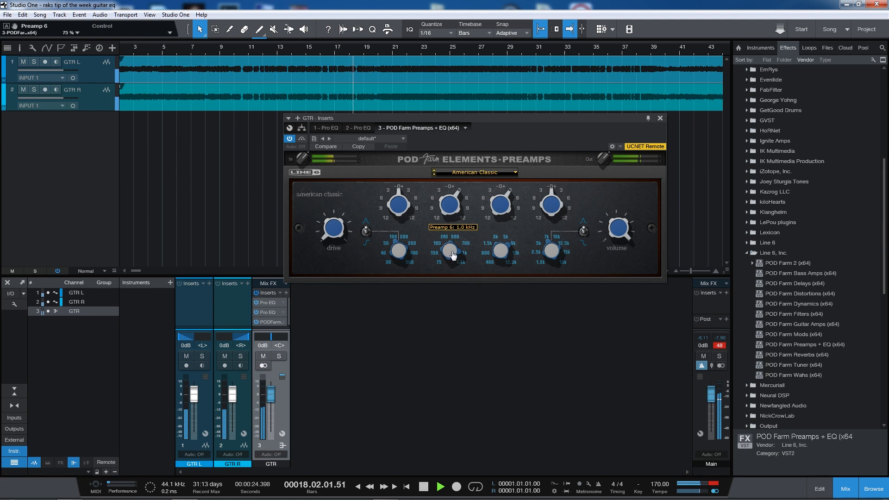
pyautogui.click(290, 139)
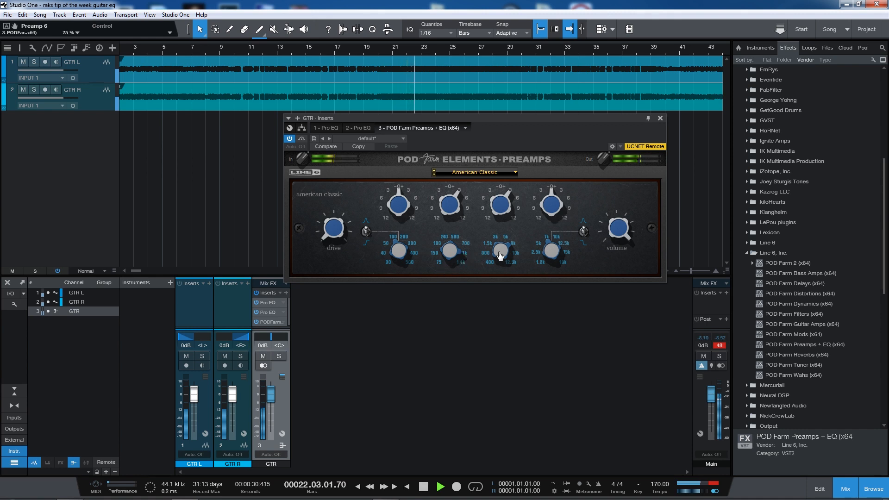
pyautogui.moveTo(501, 252); pyautogui.dragTo(501, 250)
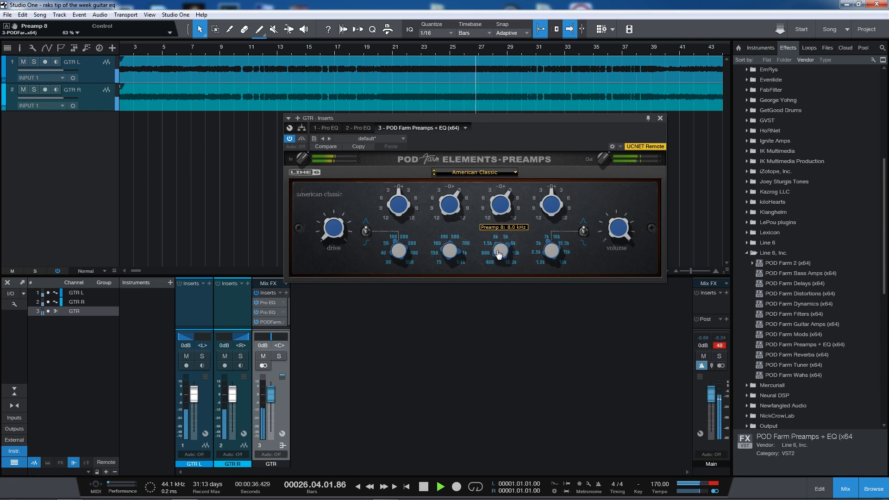
# Step: Retune band two to 1.4 kHz with flat gain and band three to 1.5 kHz, stop, and show the preamp model list
pyautogui.scroll(-1, 498, 214)
pyautogui.scroll(1, 497, 214)
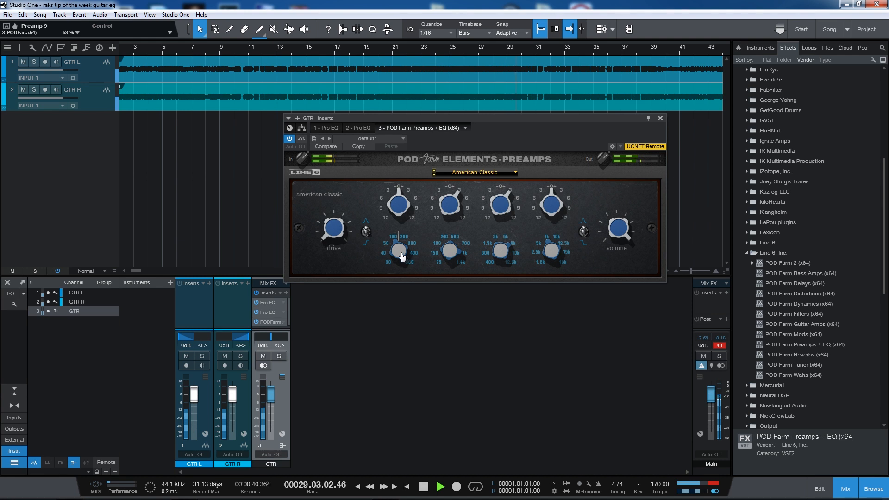
pyautogui.moveTo(452, 256); pyautogui.dragTo(455, 243)
pyautogui.moveTo(457, 209); pyautogui.dragTo(467, 226)
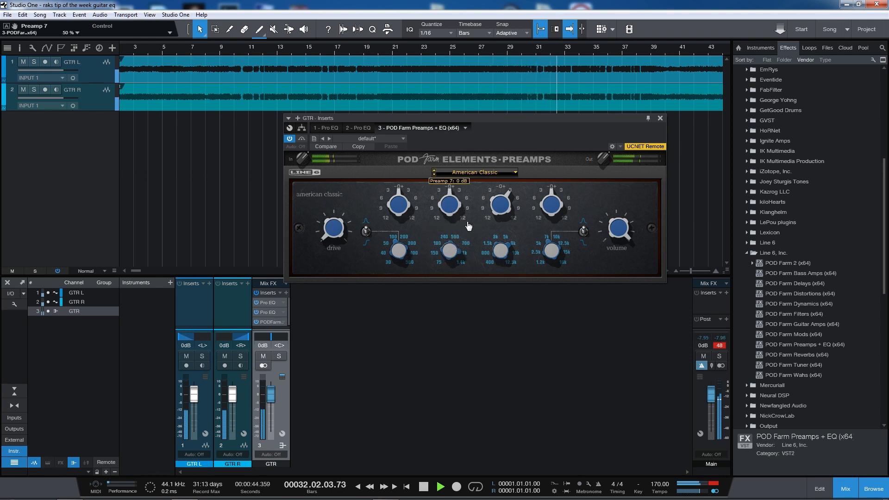
pyautogui.moveTo(501, 252); pyautogui.dragTo(513, 264)
pyautogui.press('space')
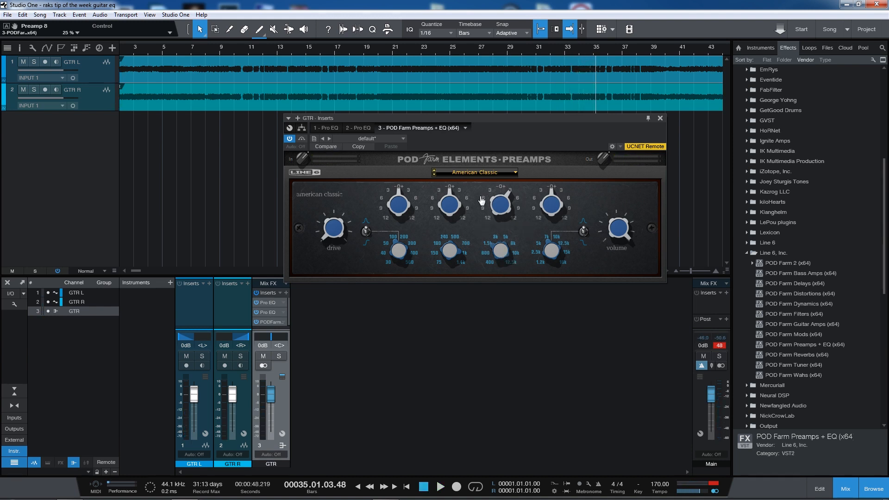
pyautogui.click(479, 176)
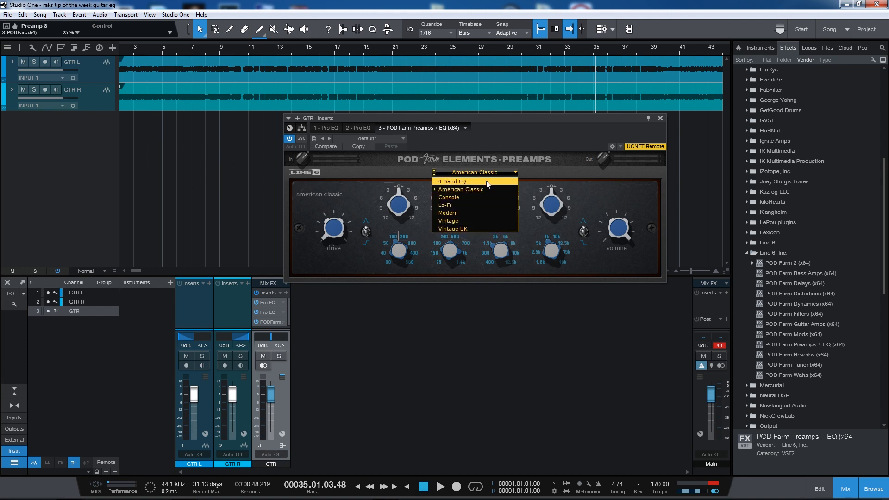
# Step: Choose the Console preamp model, lift the High Mid slightly, and play from bar 9
pyautogui.click(482, 201)
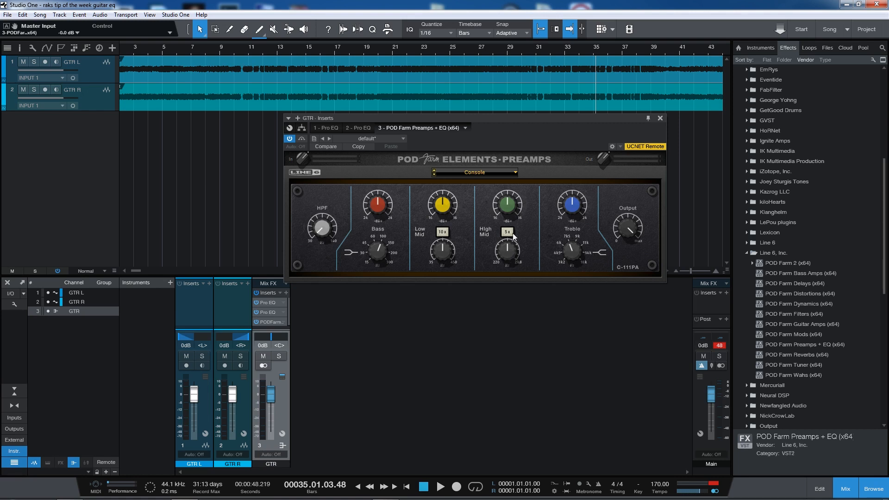
pyautogui.moveTo(515, 201); pyautogui.dragTo(513, 194)
pyautogui.click(237, 51)
pyautogui.press('space')
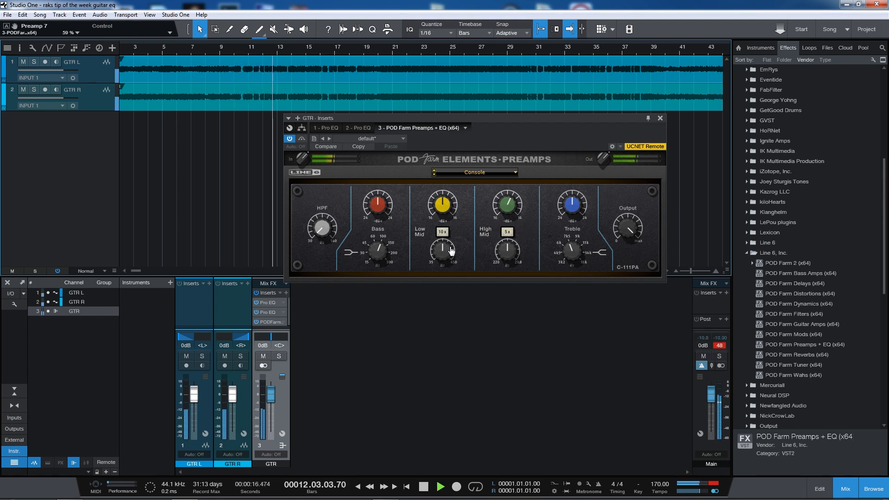
# Step: Try the Low Mid on its 10x range at 3.0 kHz, then reset it to default
pyautogui.click(444, 232)
pyautogui.moveTo(447, 253); pyautogui.dragTo(444, 274)
pyautogui.doubleClick(444, 249)
pyautogui.click(443, 233)
pyautogui.doubleClick(444, 207)
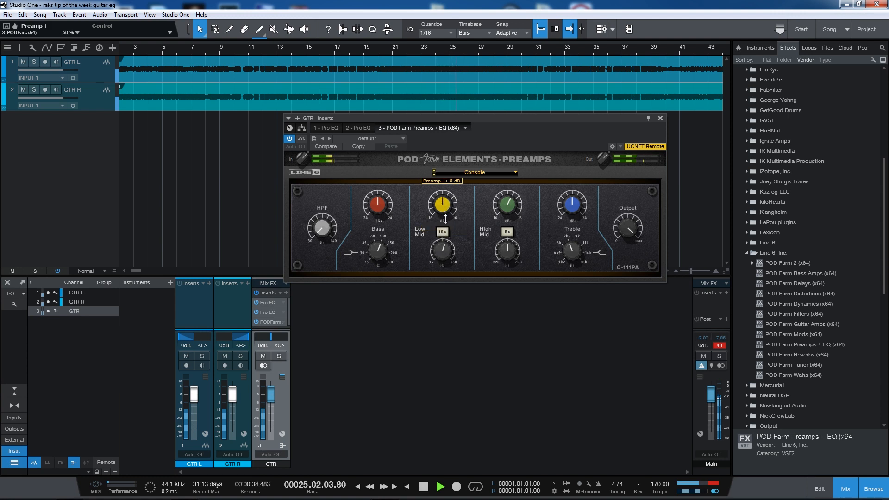
# Step: Set the Treble to a 3 dB boost at 7.5 kHz
pyautogui.moveTo(572, 253); pyautogui.dragTo(571, 241)
pyautogui.moveTo(573, 204); pyautogui.dragTo(572, 202)
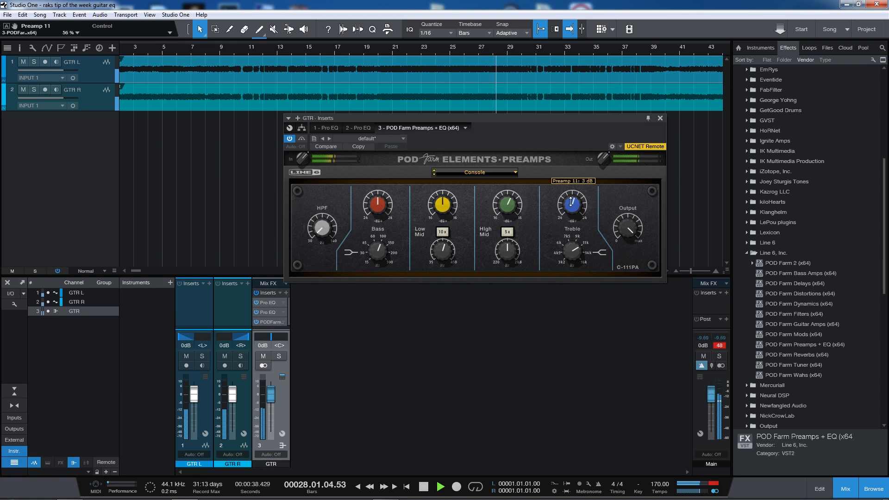
pyautogui.doubleClick(569, 251)
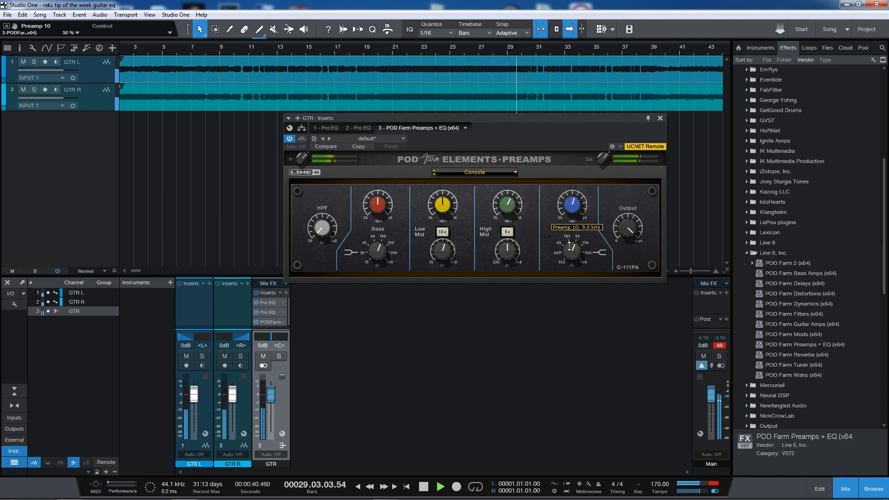
pyautogui.moveTo(571, 209); pyautogui.dragTo(571, 212)
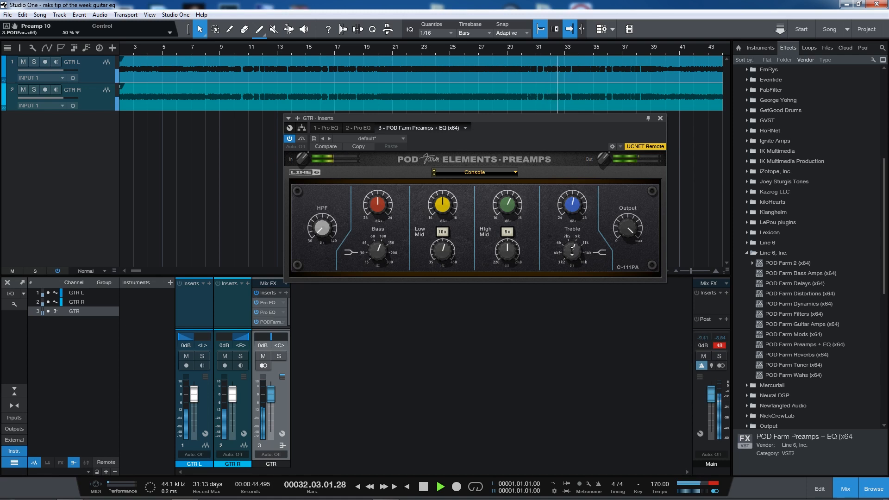
pyautogui.moveTo(571, 212); pyautogui.dragTo(573, 210)
# Step: Compare the preamp against bypass, stop playback, and move the playhead to bar 8
pyautogui.click(287, 139)
pyautogui.click(287, 139)
pyautogui.press('space')
pyautogui.click(212, 52)
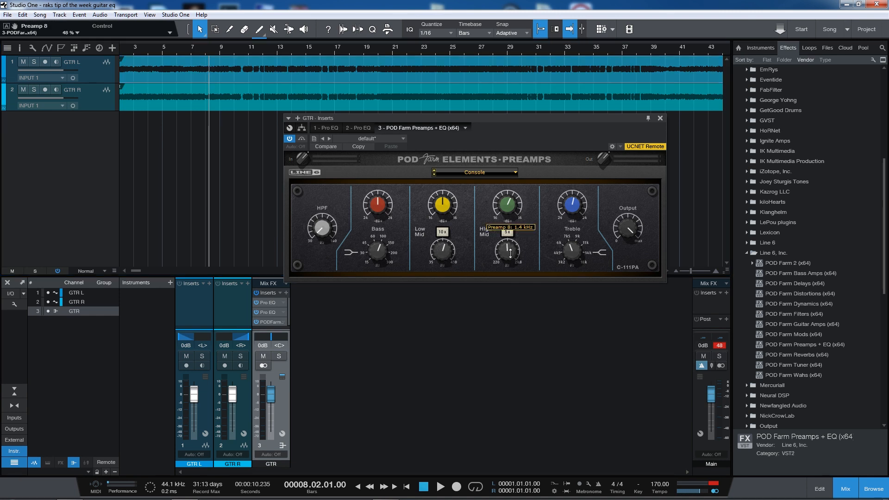
# Step: Center the High Mid frequency, put the Low Mid on its 10x range near 790 Hz, and play bars 1–11
pyautogui.moveTo(509, 275); pyautogui.dragTo(509, 252)
pyautogui.click(443, 232)
pyautogui.moveTo(441, 250); pyautogui.dragTo(440, 256)
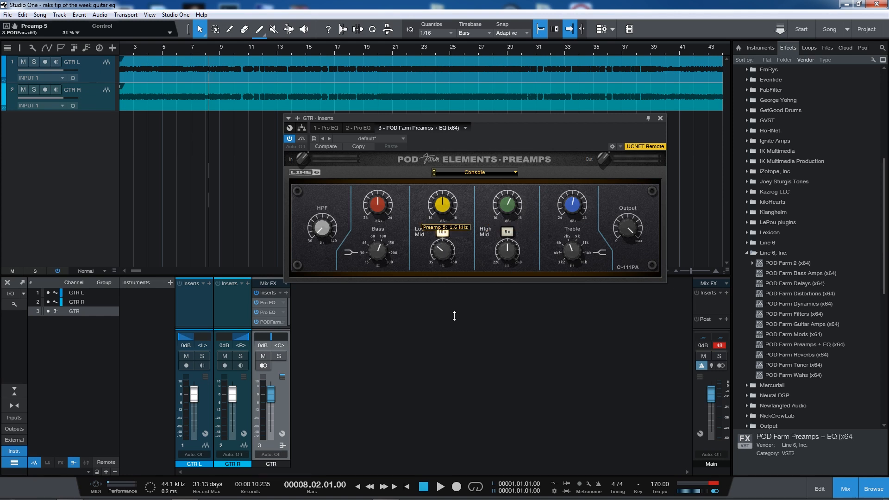
pyautogui.moveTo(467, 345); pyautogui.dragTo(467, 348)
pyautogui.moveTo(320, 49); pyautogui.dragTo(331, 70)
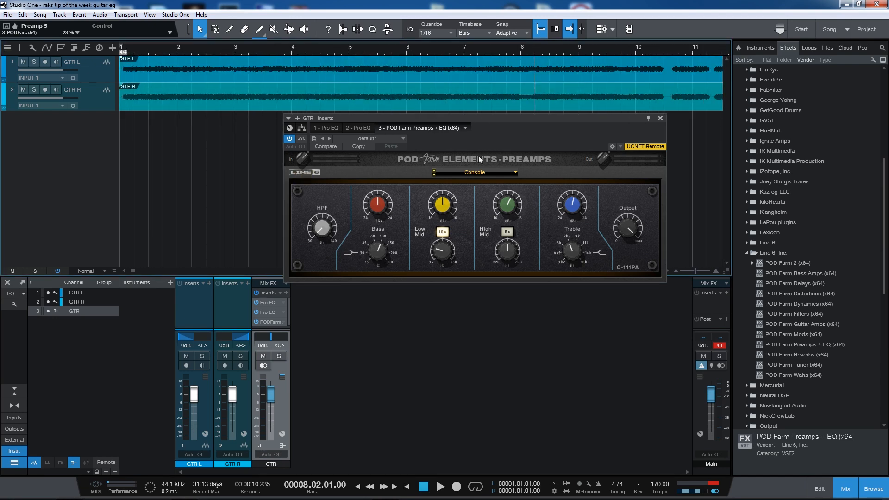
pyautogui.press('space')
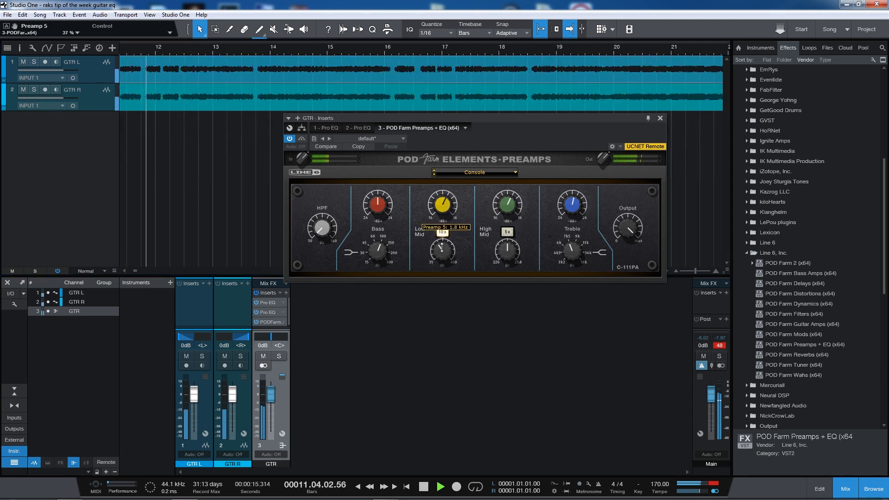
# Step: Set the Low Mid to a 4 dB boost near 730 Hz and the High Mid to 1 dB, comparing against bypass
pyautogui.moveTo(442, 252); pyautogui.dragTo(440, 274)
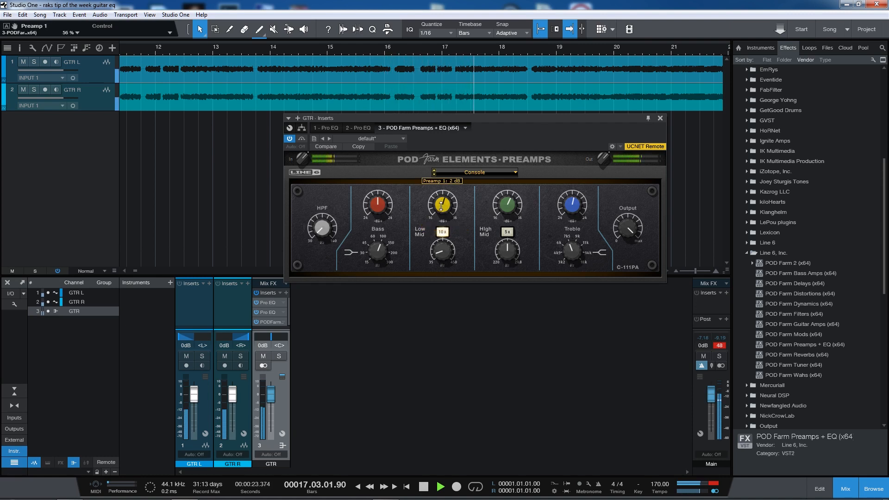
pyautogui.click(290, 139)
pyautogui.click(289, 139)
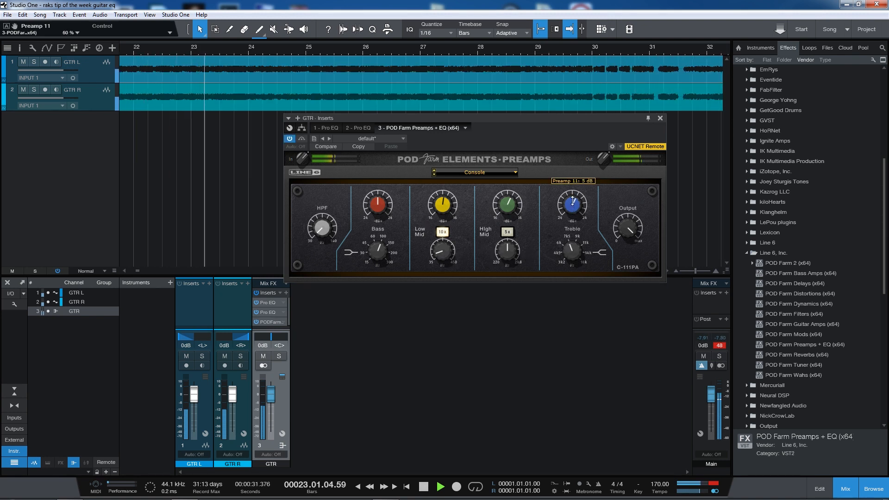
pyautogui.moveTo(507, 203); pyautogui.dragTo(508, 208)
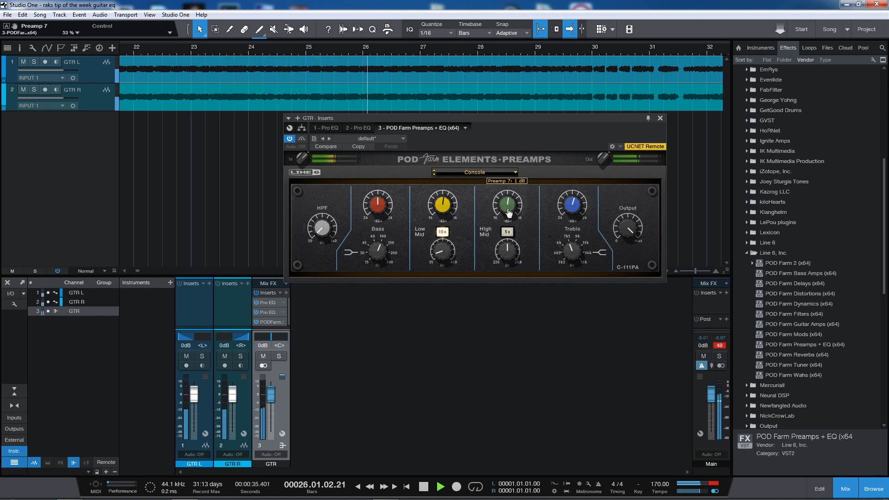
pyautogui.moveTo(443, 209); pyautogui.dragTo(443, 208)
pyautogui.moveTo(443, 250)
pyautogui.mouseDown()
pyautogui.moveTo(441, 236)
pyautogui.moveTo(440, 249)
pyautogui.mouseUp()
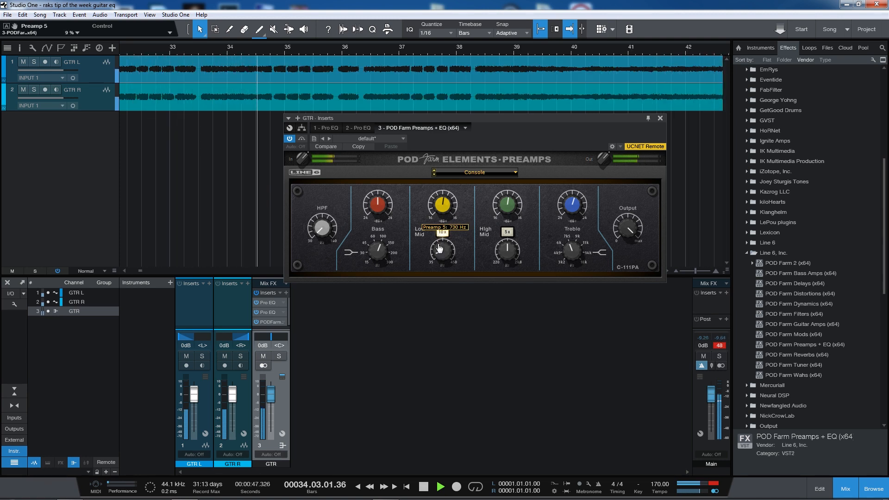
pyautogui.click(290, 140)
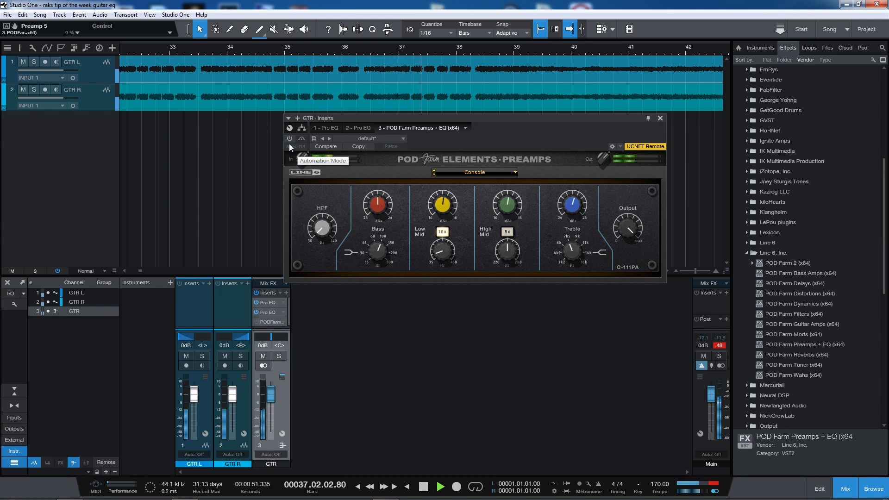
# Step: Re-enable the POD Farm preamp and set its HPF to about 123 Hz
pyautogui.click(289, 146)
pyautogui.click(297, 148)
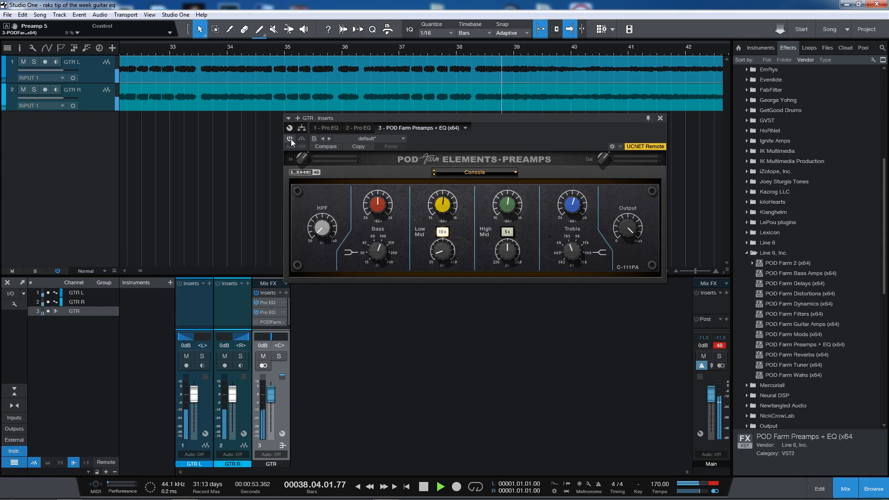
pyautogui.click(290, 139)
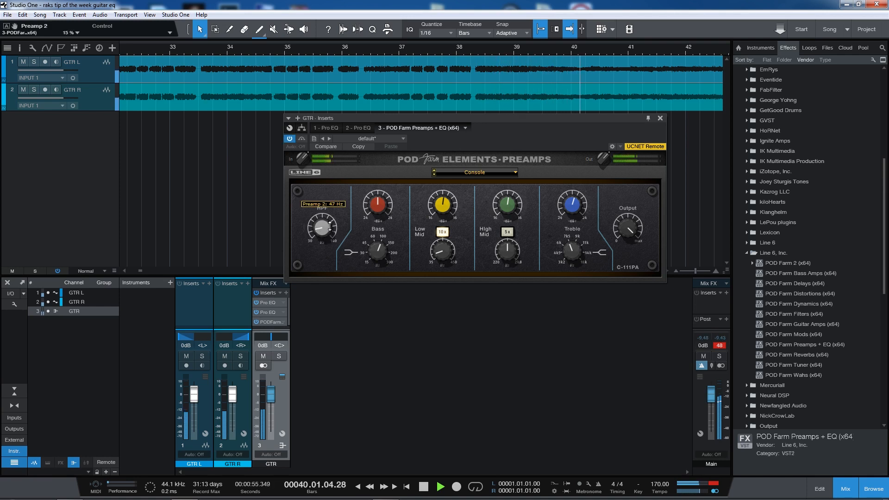
pyautogui.moveTo(325, 230); pyautogui.dragTo(323, 236)
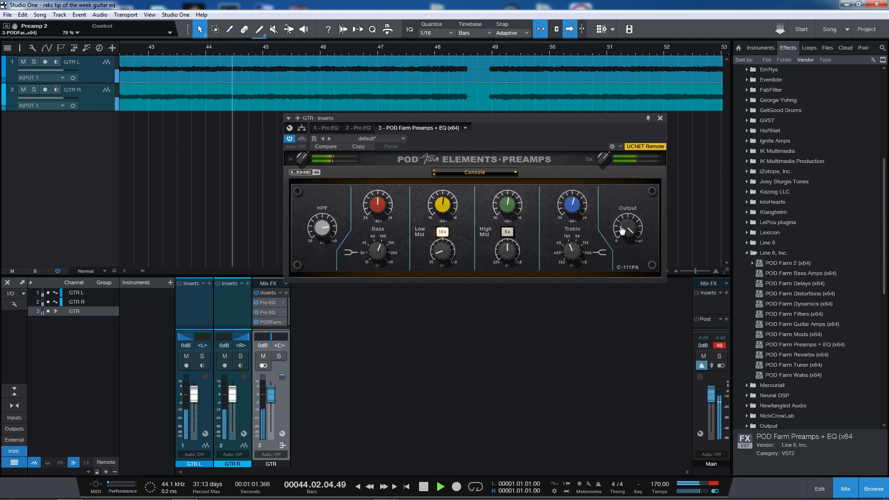
# Step: Briefly check the POD Farm window, restart playback, and bring up the first Pro EQ editor
pyautogui.press('space')
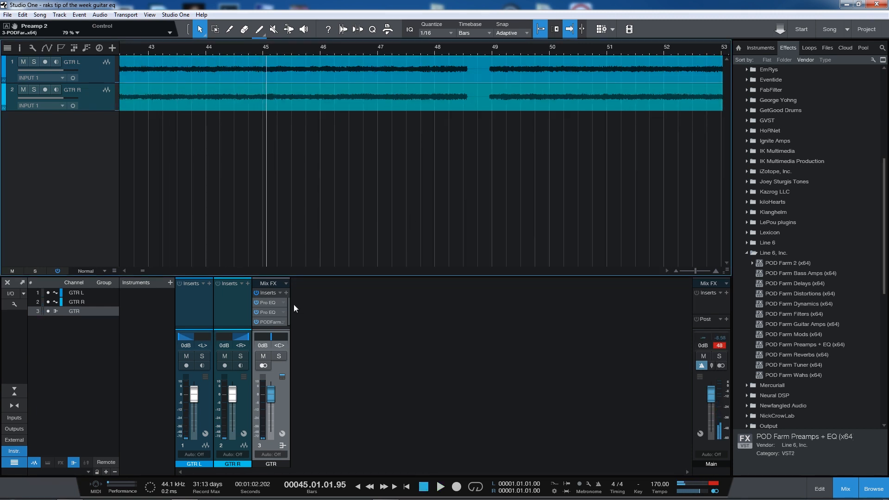
pyautogui.click(274, 321)
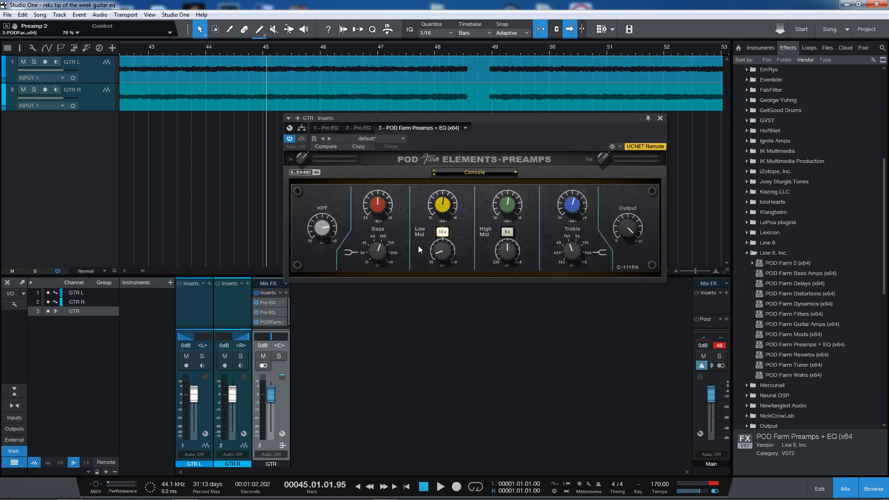
pyautogui.click(661, 118)
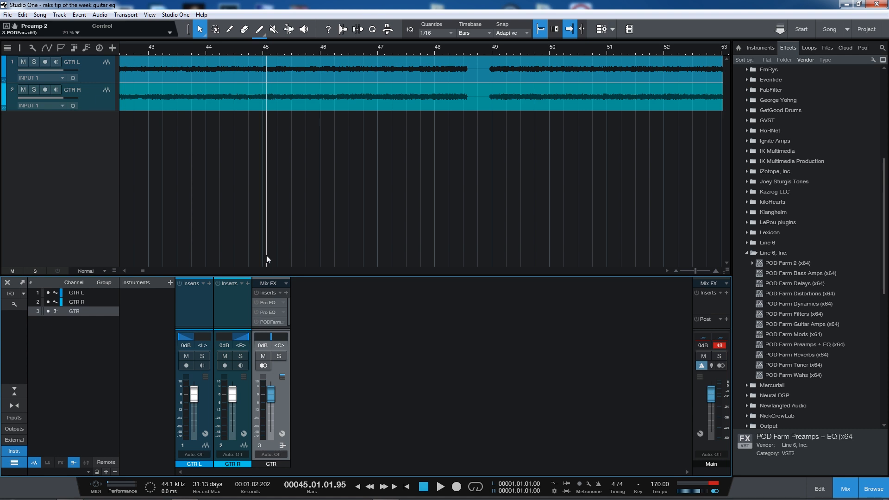
pyautogui.press('space')
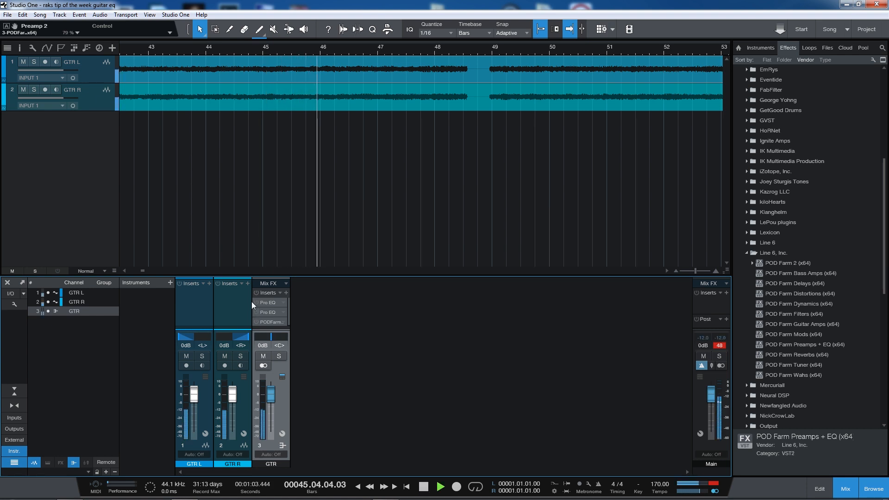
pyautogui.click(267, 302)
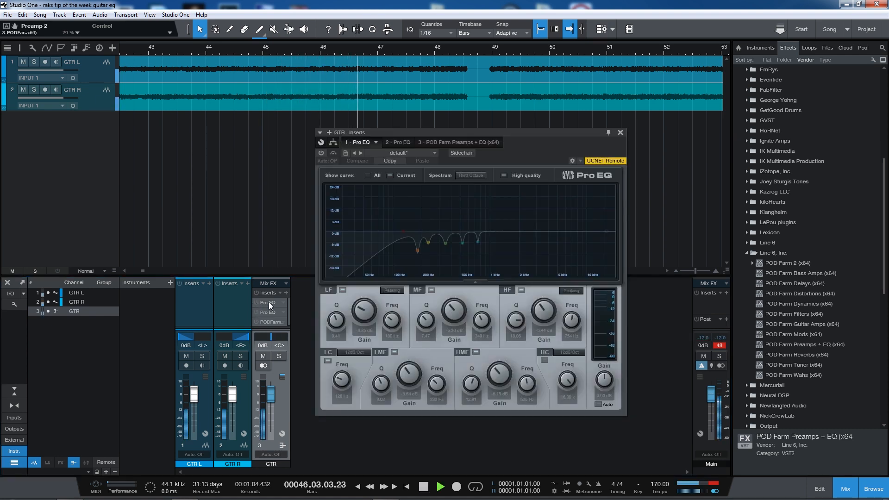
# Step: Power on 1 - Pro EQ, 2 - Pro EQ and POD Farm Preamps + EQ, then close the inserts window
pyautogui.click(320, 154)
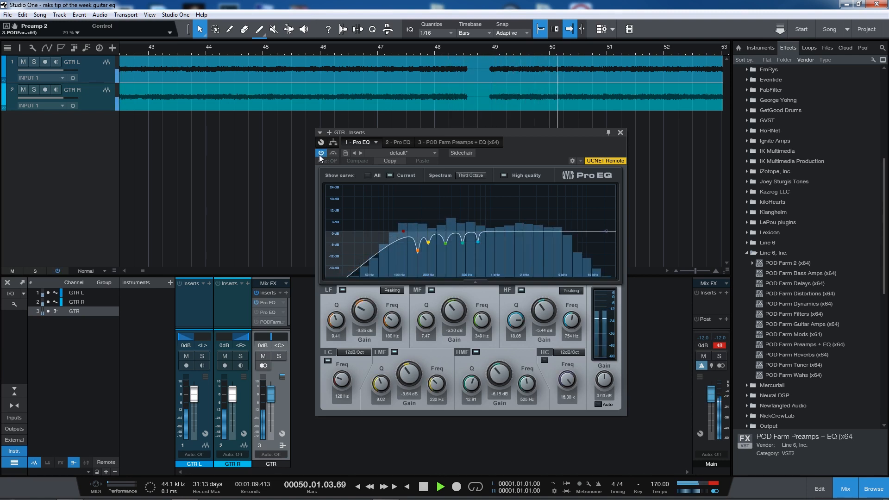
pyautogui.click(400, 142)
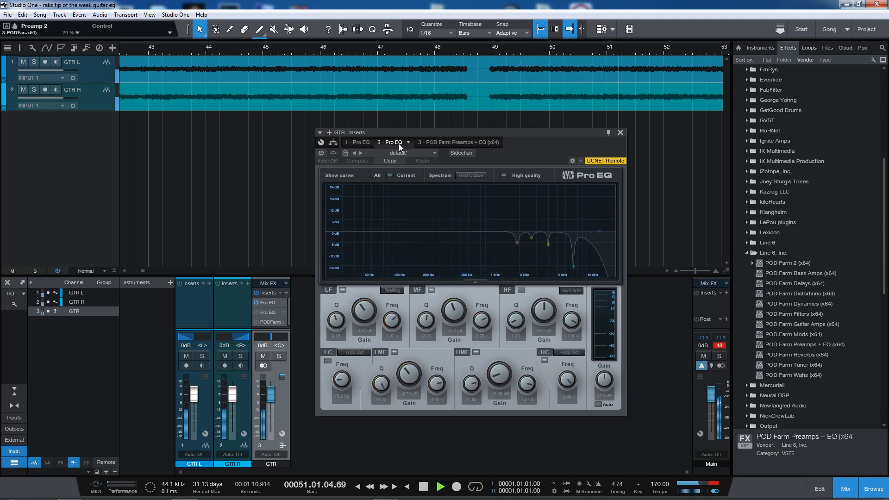
pyautogui.click(323, 153)
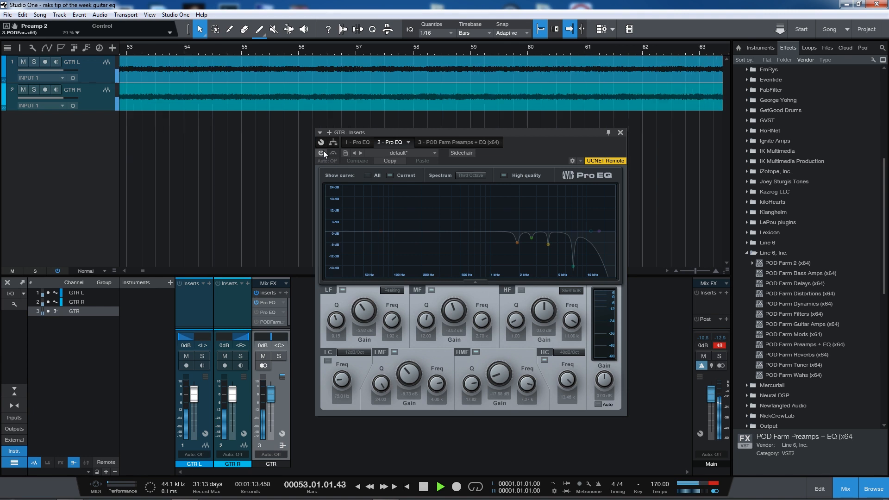
pyautogui.click(443, 142)
pyautogui.click(321, 153)
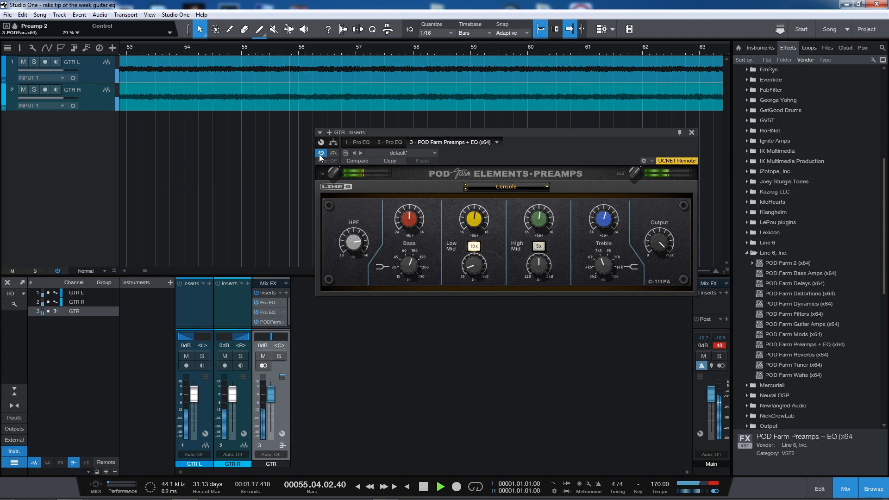
pyautogui.click(691, 132)
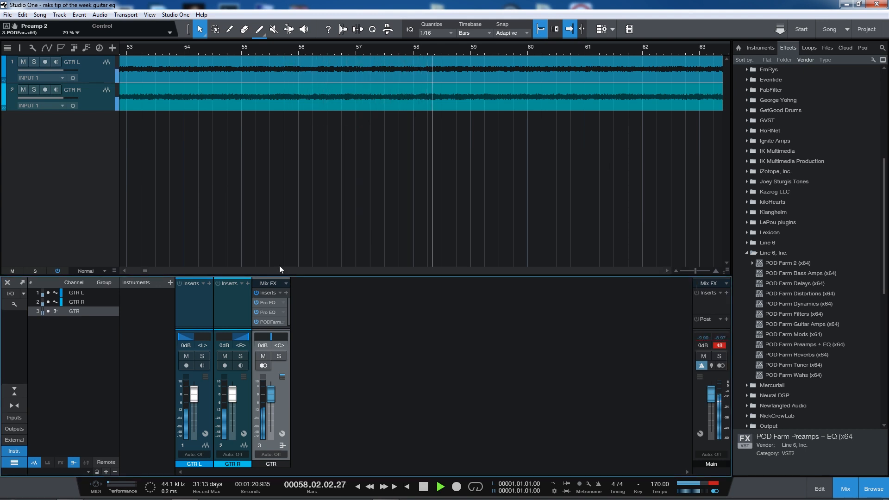
# Step: Toggle the GTR insert chain on, off and on again, then open the POD Farm preamp
pyautogui.click(256, 292)
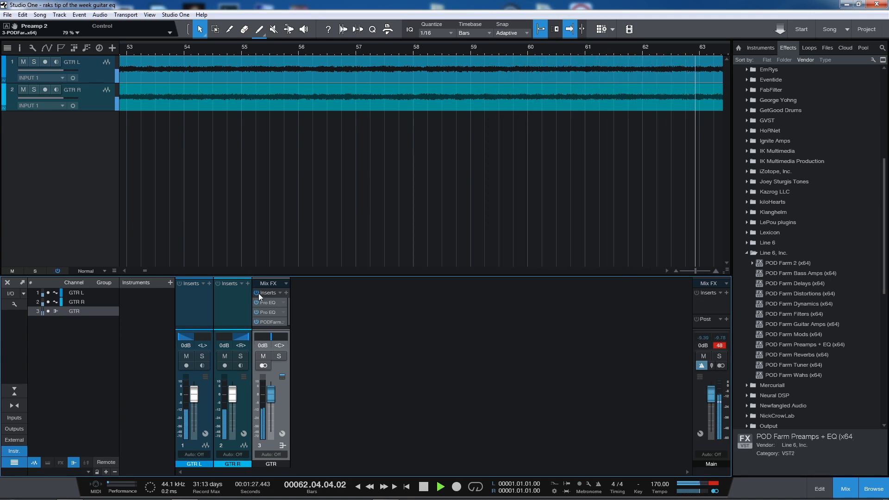
pyautogui.click(257, 292)
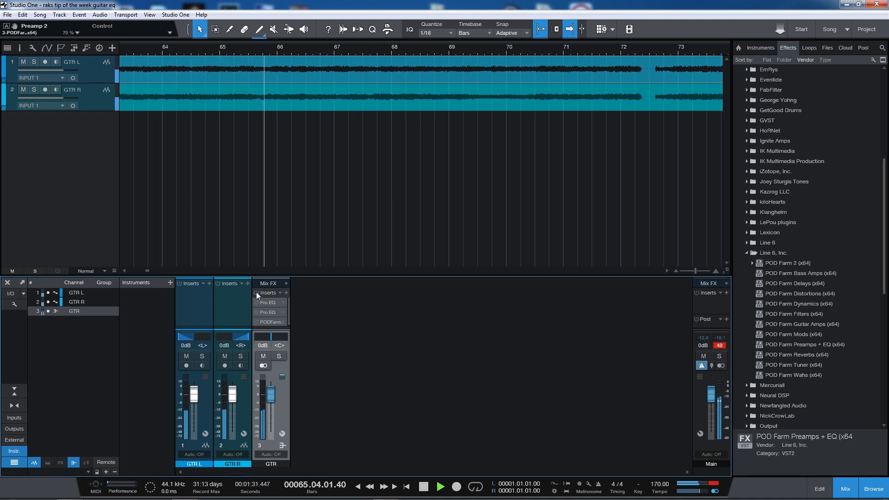
pyautogui.click(256, 293)
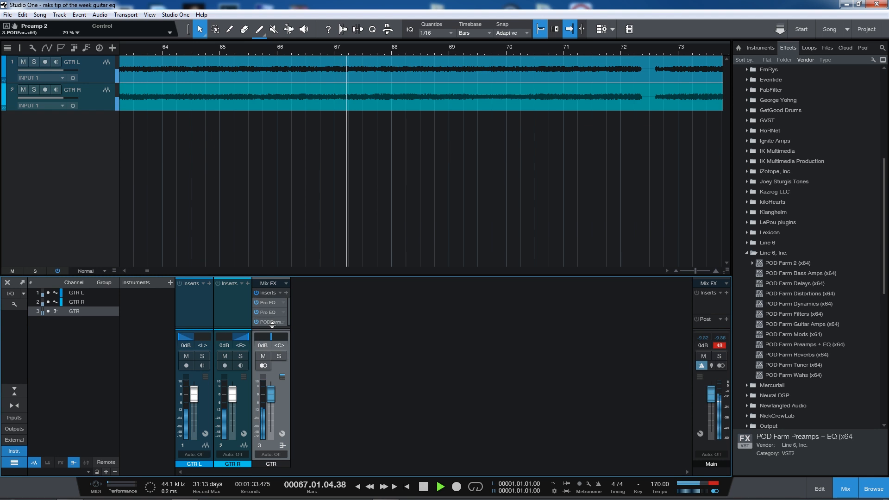
pyautogui.click(271, 323)
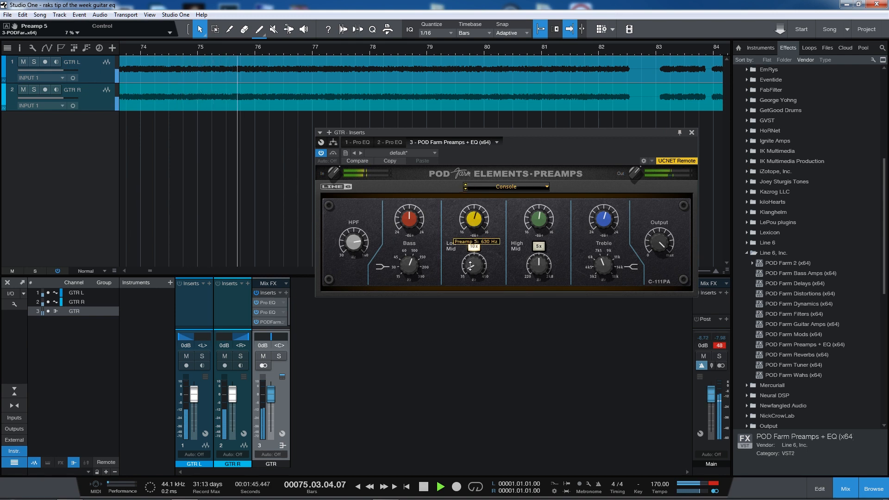
# Step: Set the Console Low Mid to about a 1 dB boost near 690 Hz, close the editor, and nudge the playhead back
pyautogui.click(474, 221)
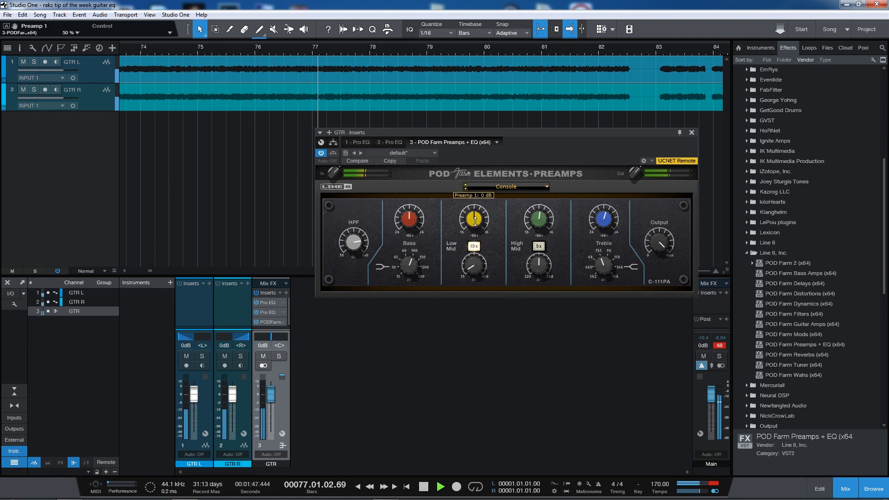
pyautogui.click(474, 269)
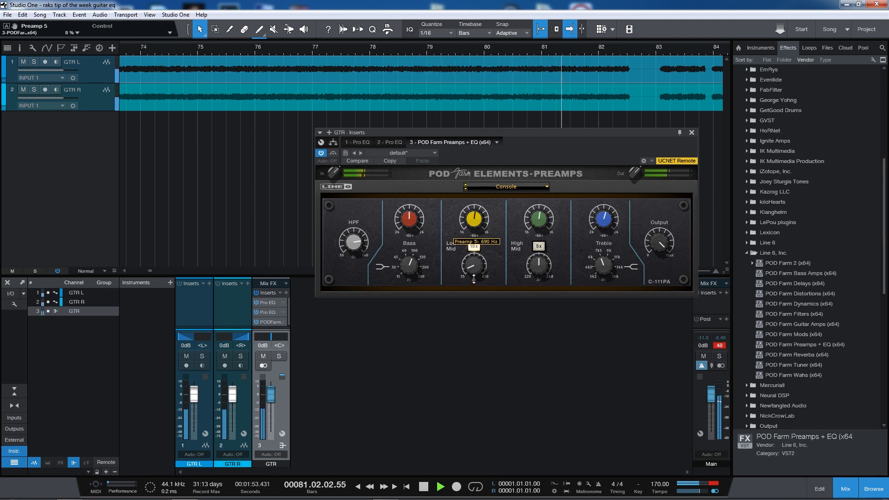
pyautogui.moveTo(480, 219); pyautogui.dragTo(480, 225)
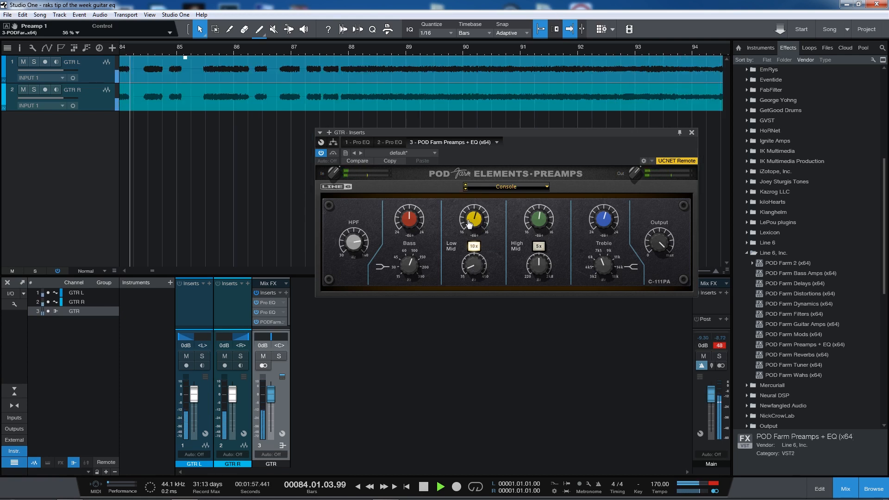
pyautogui.moveTo(469, 224); pyautogui.dragTo(469, 227)
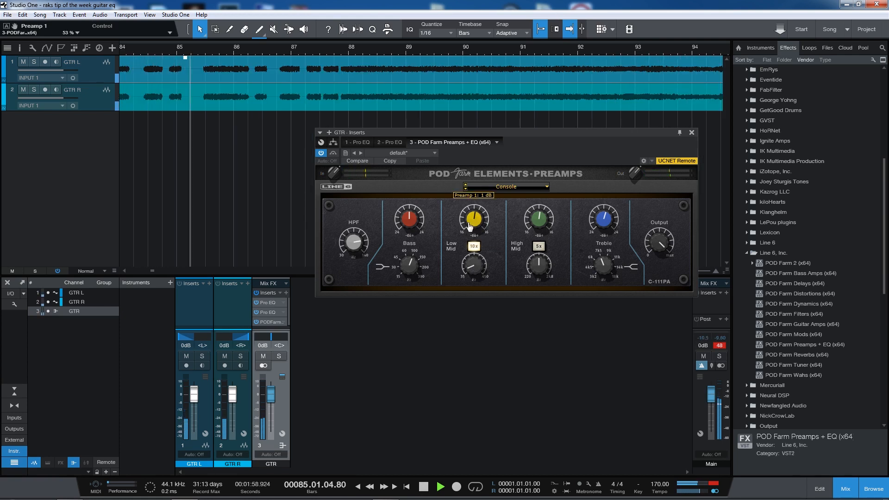
pyautogui.click(692, 133)
pyautogui.click(337, 47)
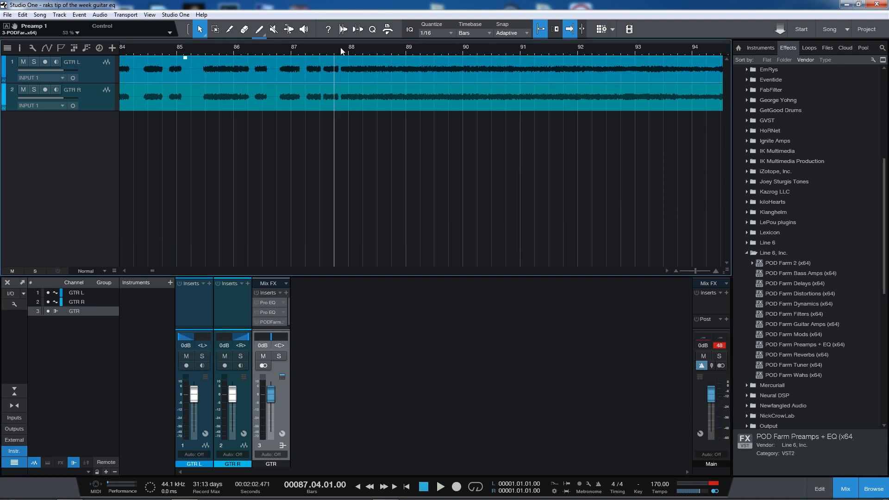